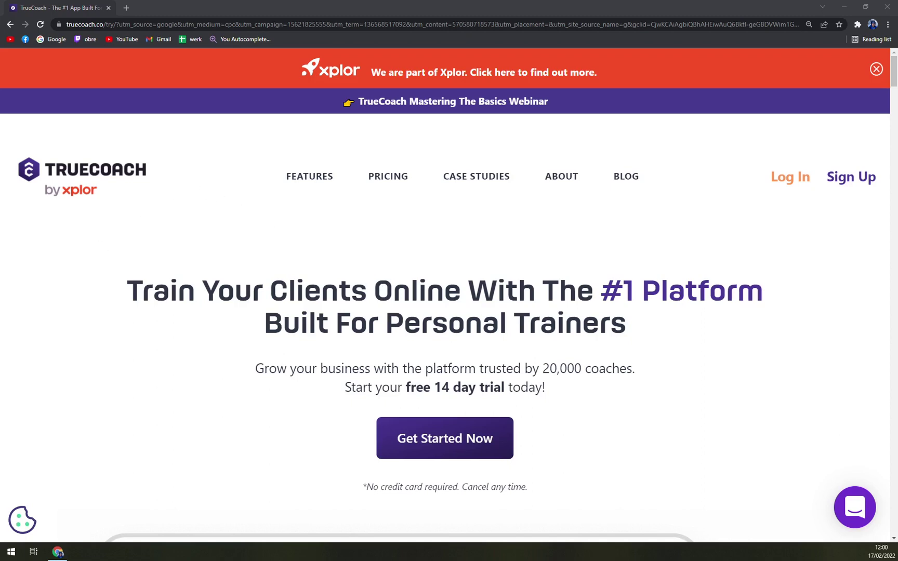
# Open the help chat widget and close it again
pyautogui.click(854, 507)
pyautogui.scroll(-5, 760, 309)
pyautogui.scroll(5, 761, 302)
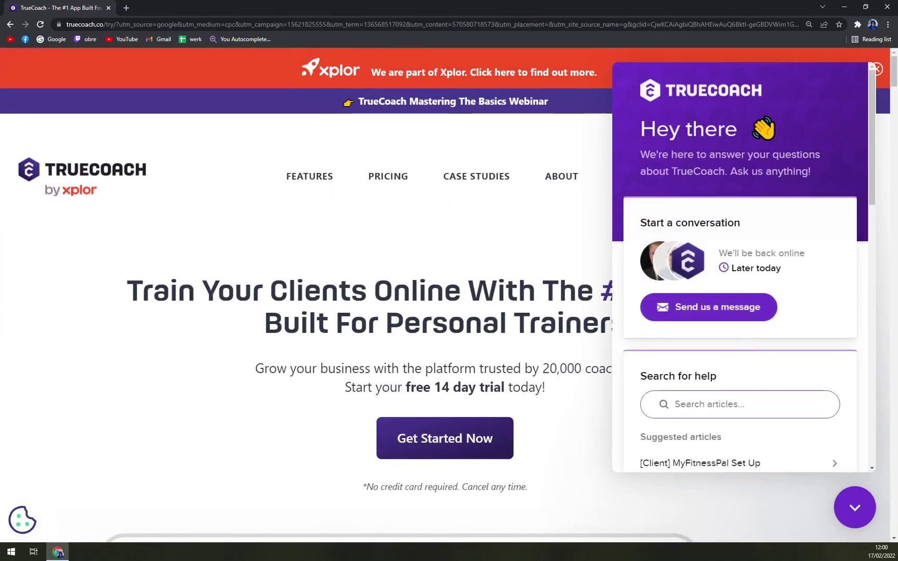
pyautogui.click(852, 505)
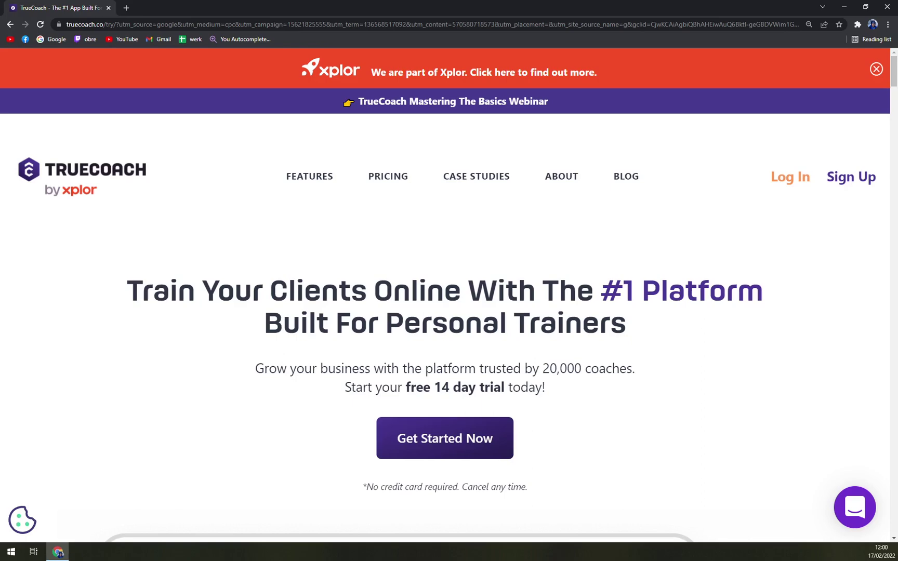
# On the pricing page, toggle between monthly and annual billing, ending on annual prices
pyautogui.click(378, 181)
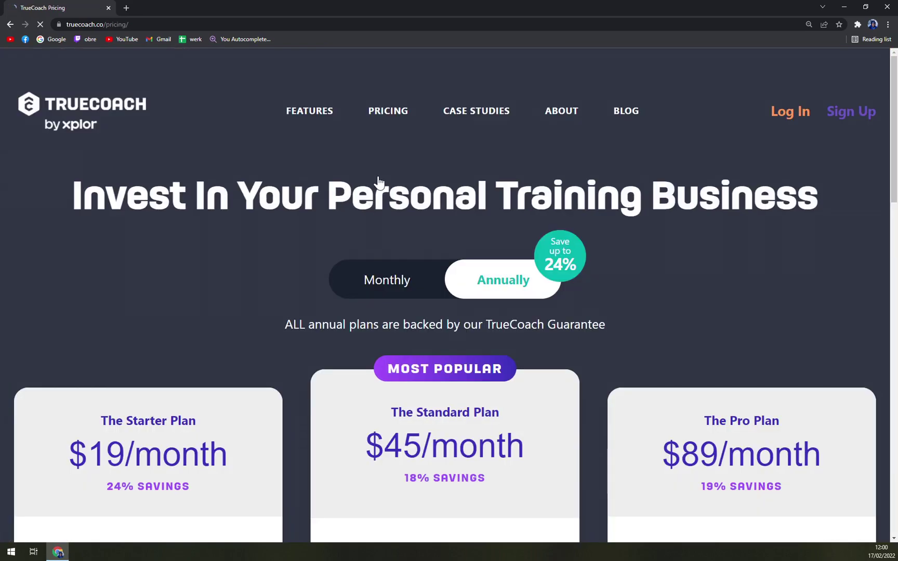
pyautogui.scroll(-4, 287, 306)
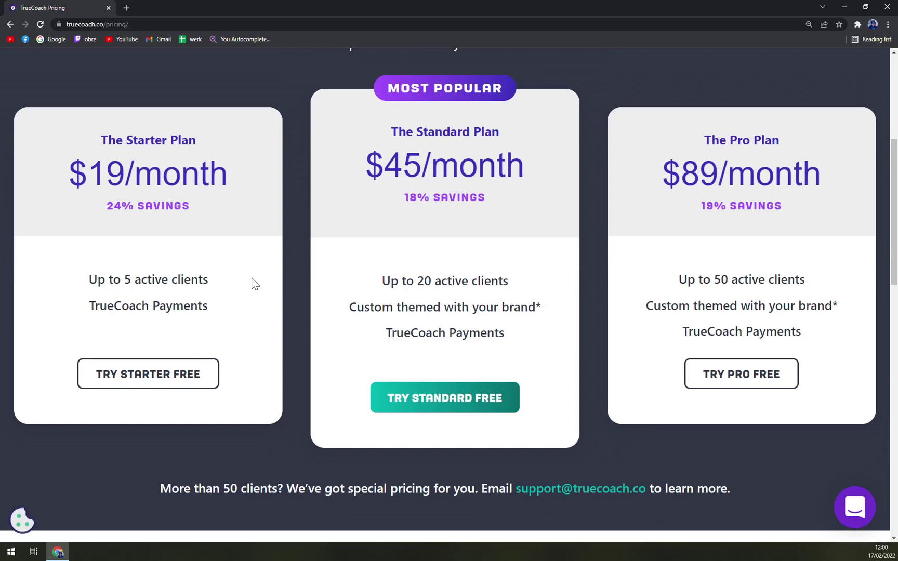
pyautogui.scroll(3, 235, 239)
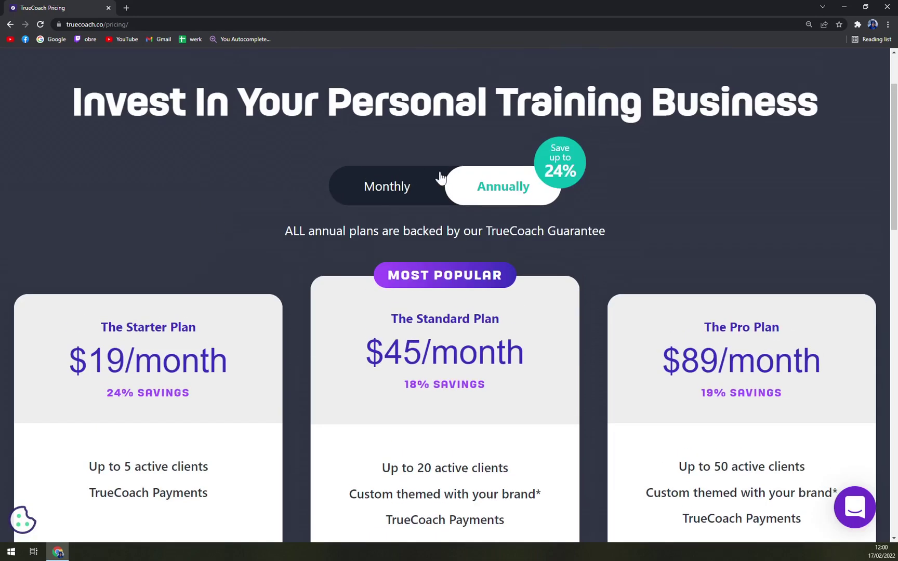
pyautogui.click(365, 191)
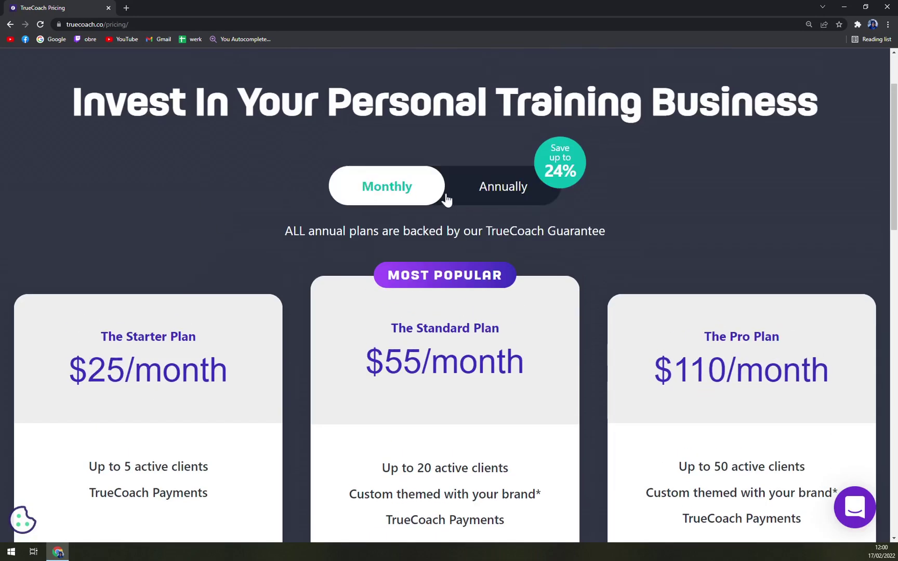
pyautogui.click(485, 195)
pyautogui.click(393, 197)
pyautogui.click(506, 199)
pyautogui.click(415, 195)
pyautogui.click(492, 187)
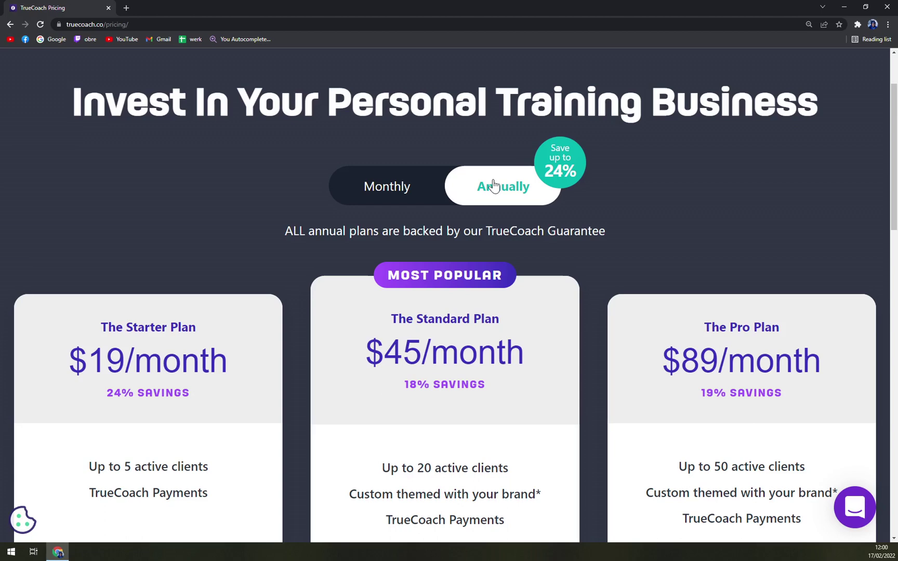
pyautogui.scroll(-2, 356, 205)
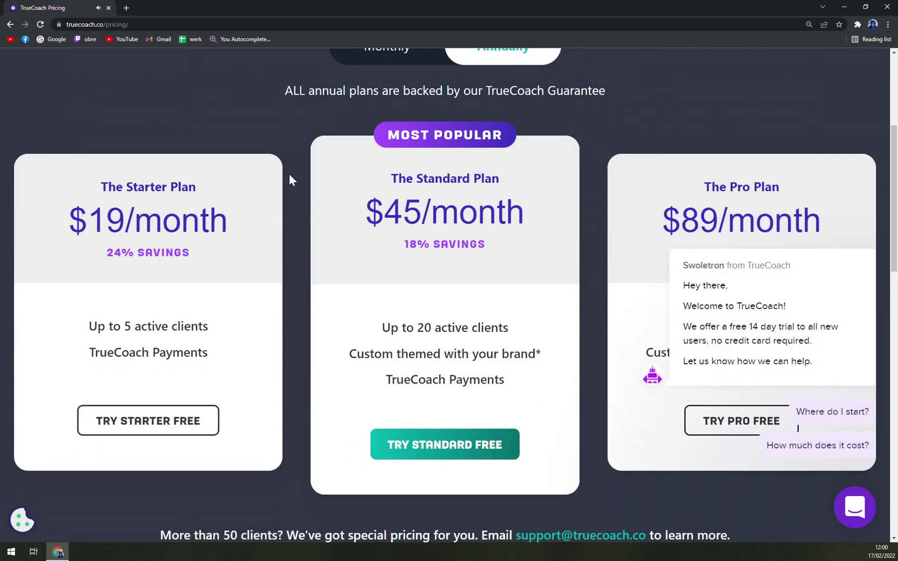
pyautogui.scroll(1, 289, 175)
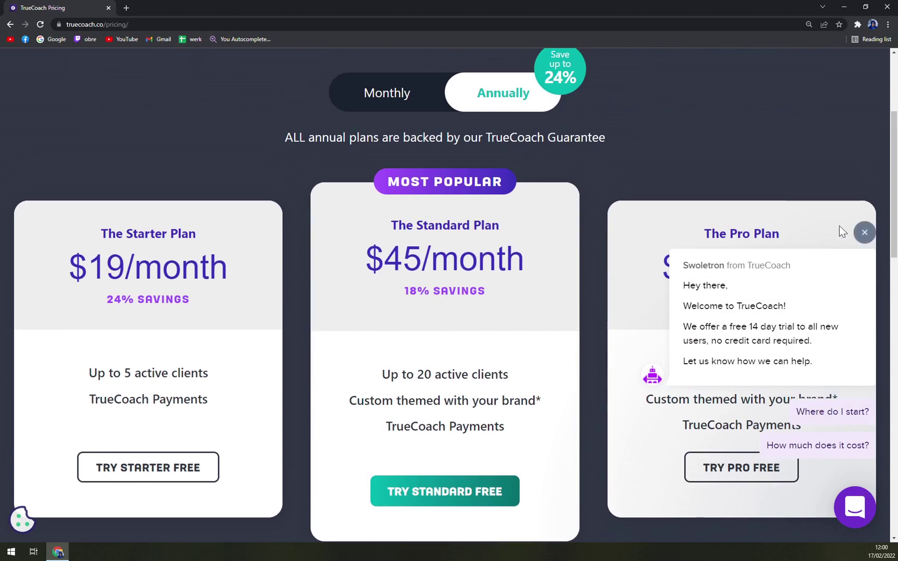
# Dismiss the chat popup and highlight the Standard Plan title and Pro Plan client-limit lines
pyautogui.click(864, 233)
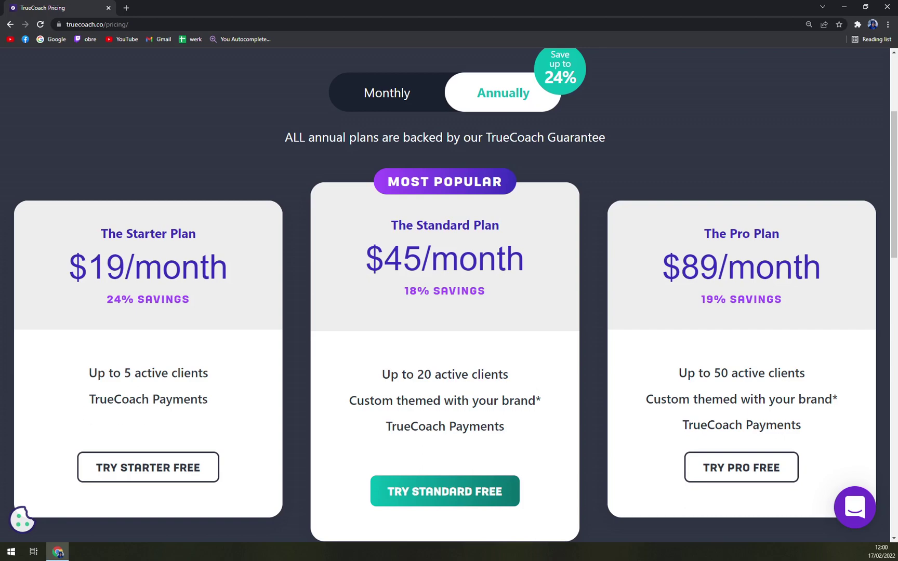
pyautogui.scroll(1, 172, 405)
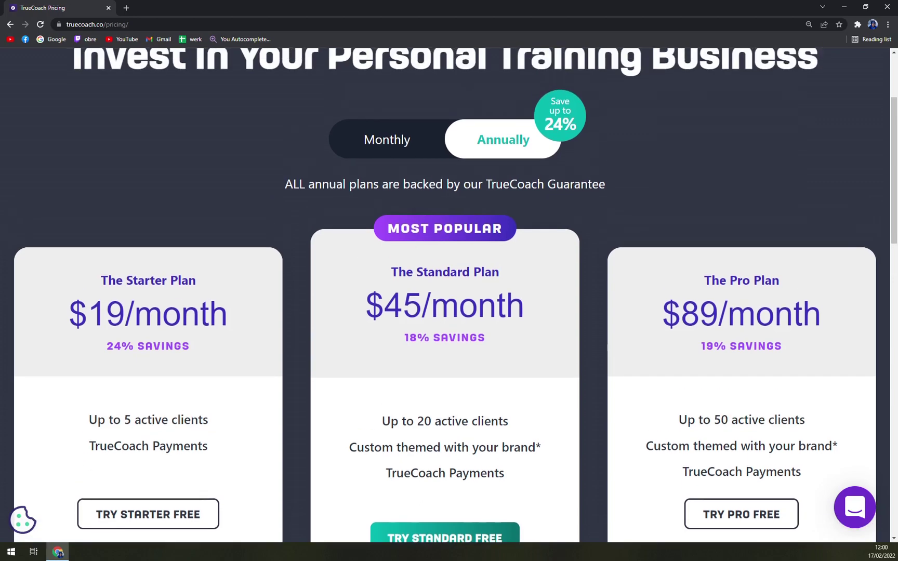
pyautogui.moveTo(390, 272); pyautogui.dragTo(459, 276)
pyautogui.click(442, 205)
pyautogui.moveTo(398, 273); pyautogui.dragTo(512, 273)
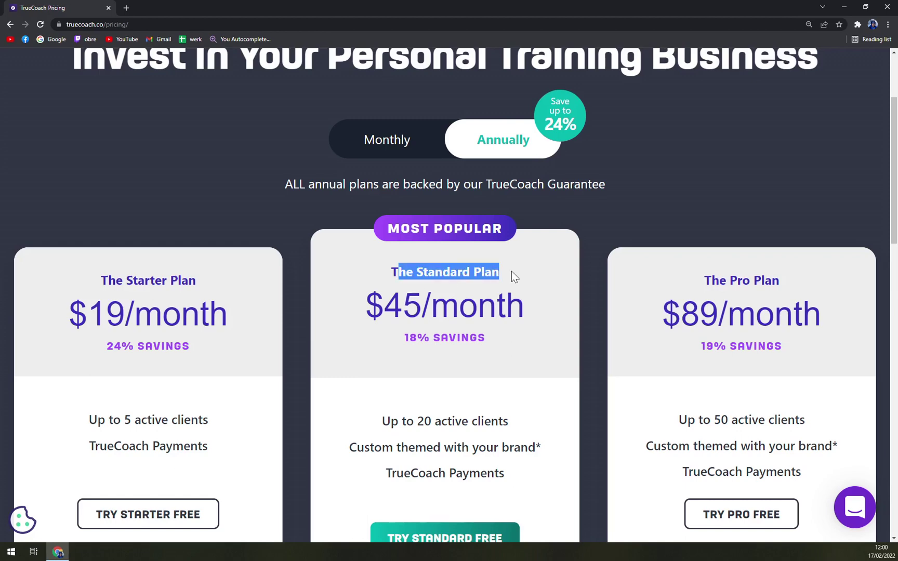
pyautogui.scroll(-2, 433, 278)
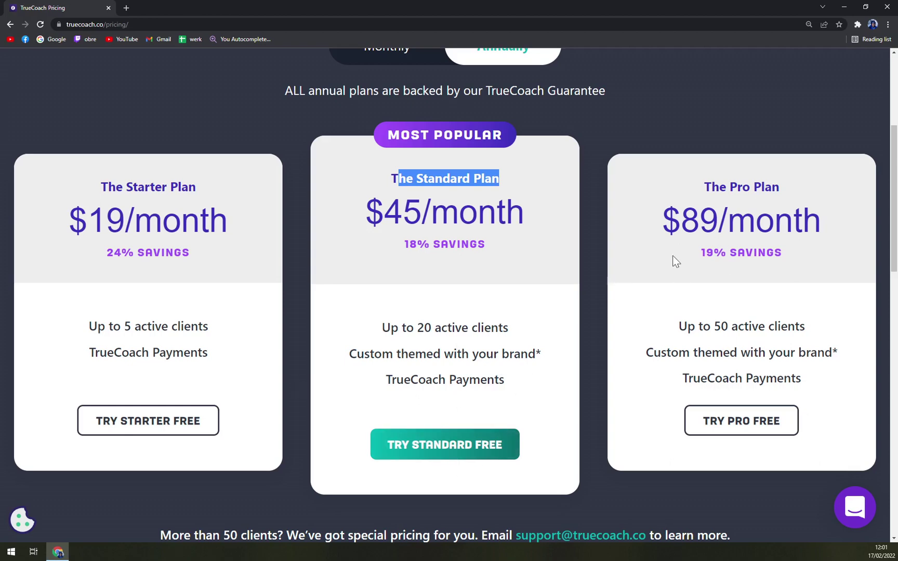
pyautogui.moveTo(677, 325); pyautogui.dragTo(804, 342)
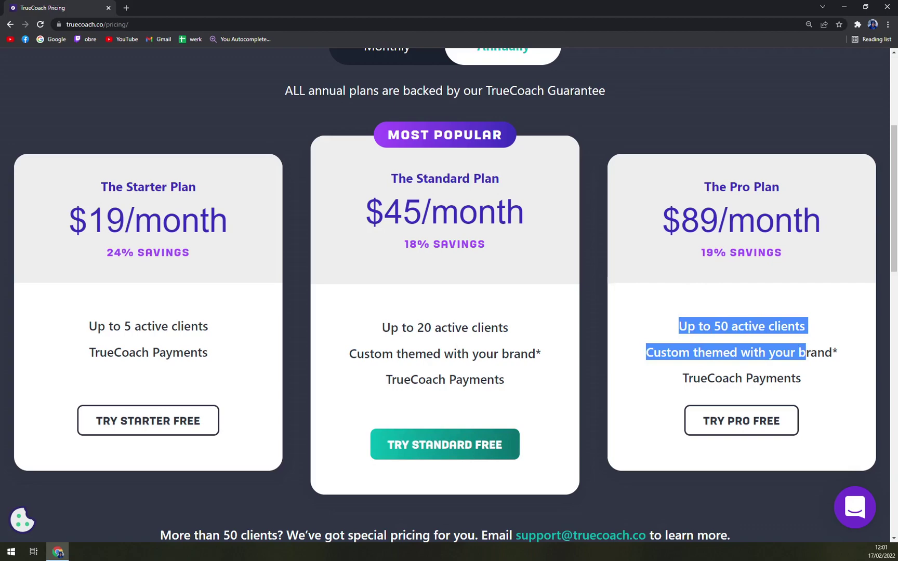
pyautogui.click(805, 352)
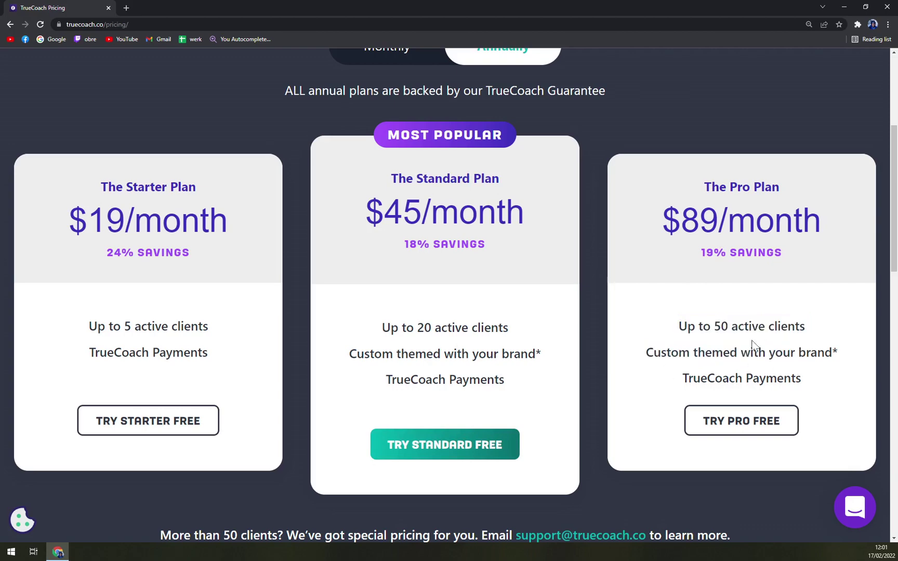
pyautogui.scroll(-3, 715, 387)
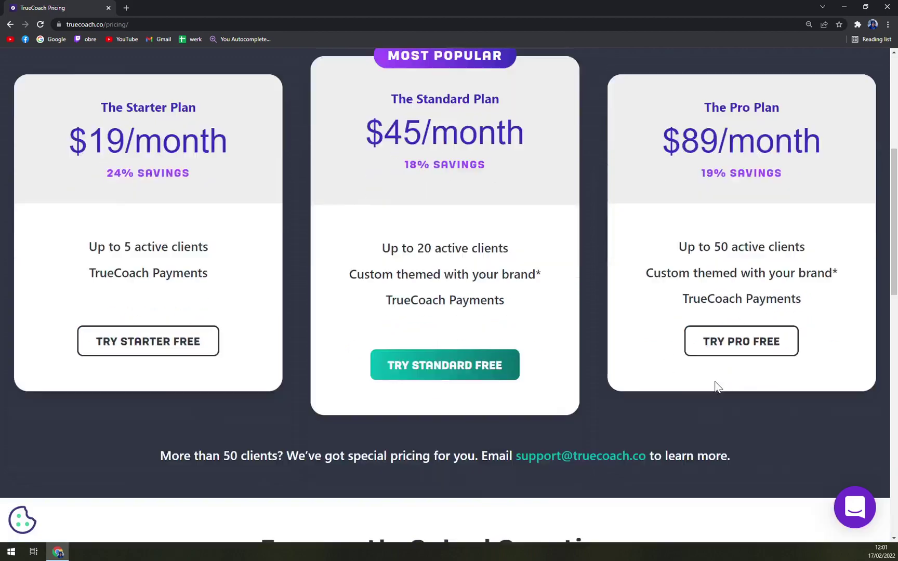
pyautogui.scroll(2, 667, 363)
pyautogui.scroll(3, 375, 284)
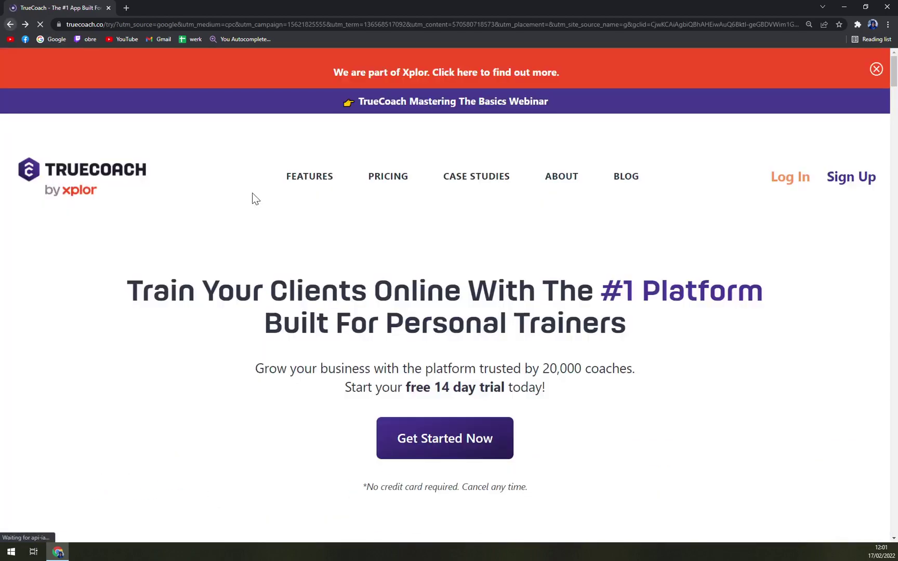
# Start the free trial by signing up with a chosen Google account
pyautogui.click(470, 438)
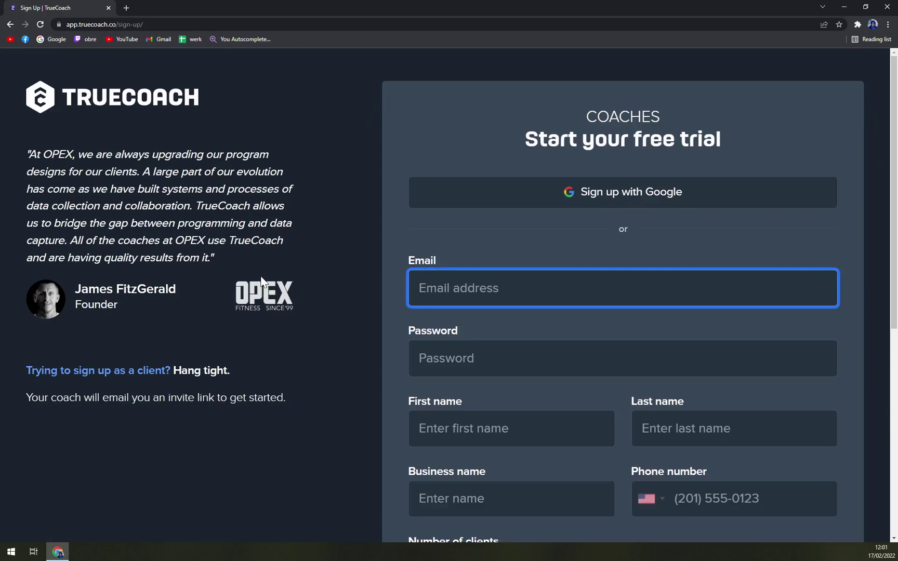
pyautogui.click(645, 191)
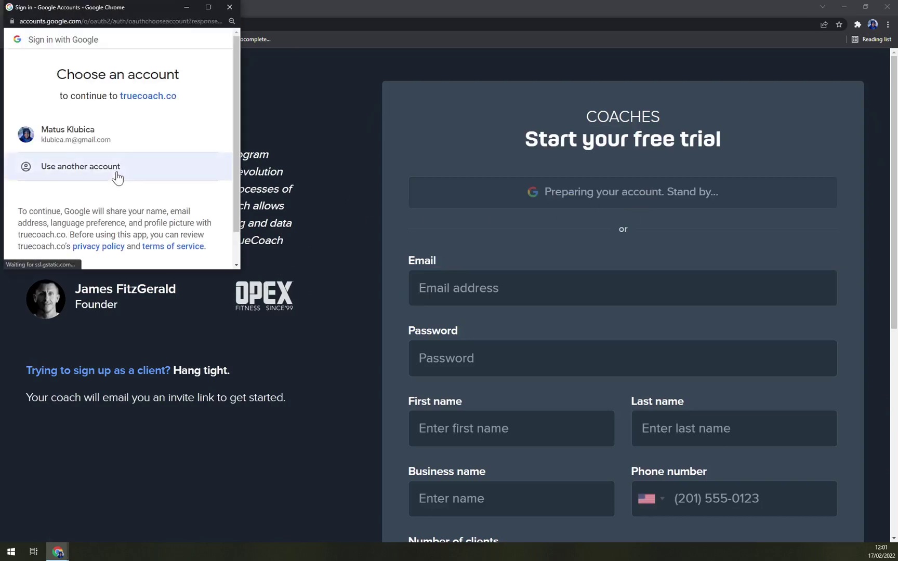
pyautogui.click(110, 132)
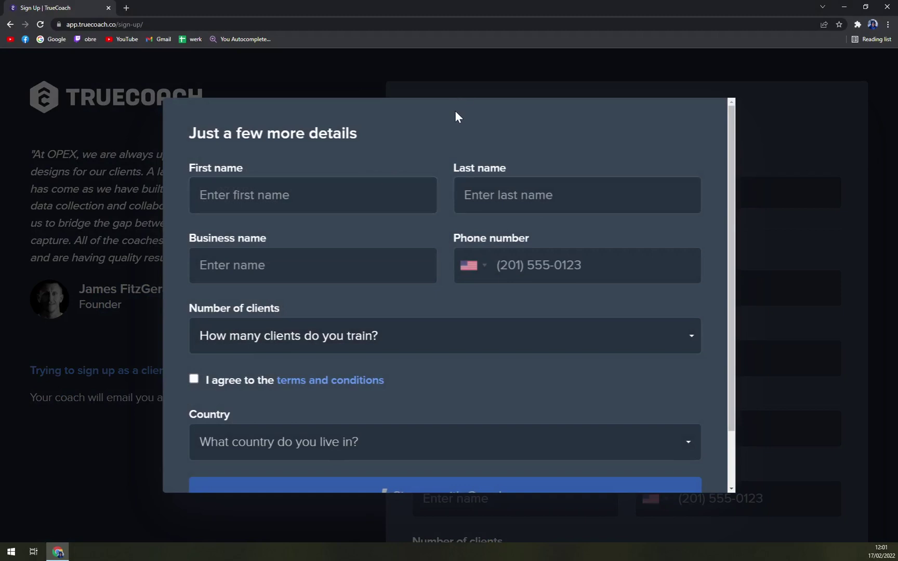
# Enter the phone number with Slovakia's country code, correcting mistyped digits
pyautogui.click(512, 254)
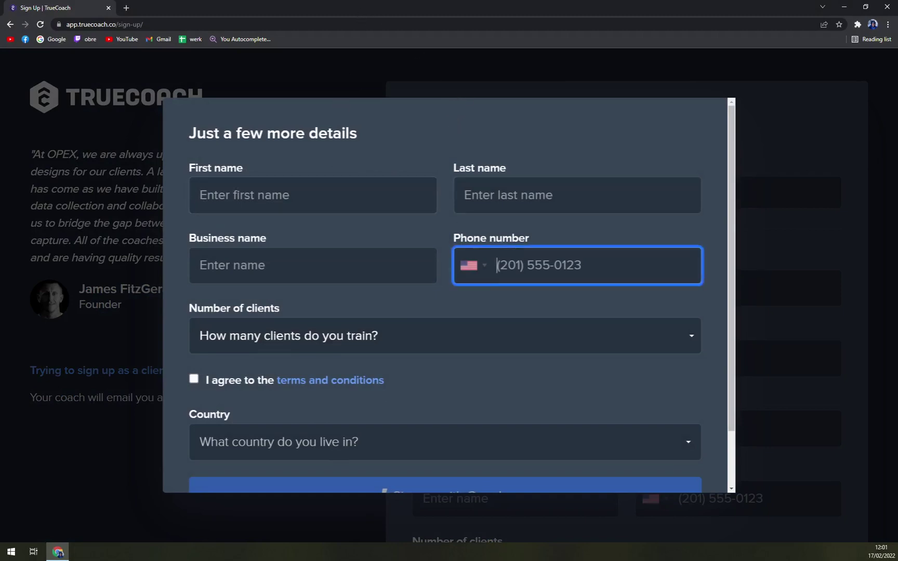
pyautogui.click(482, 270)
pyautogui.scroll(-5, 516, 347)
pyautogui.scroll(-5, 533, 357)
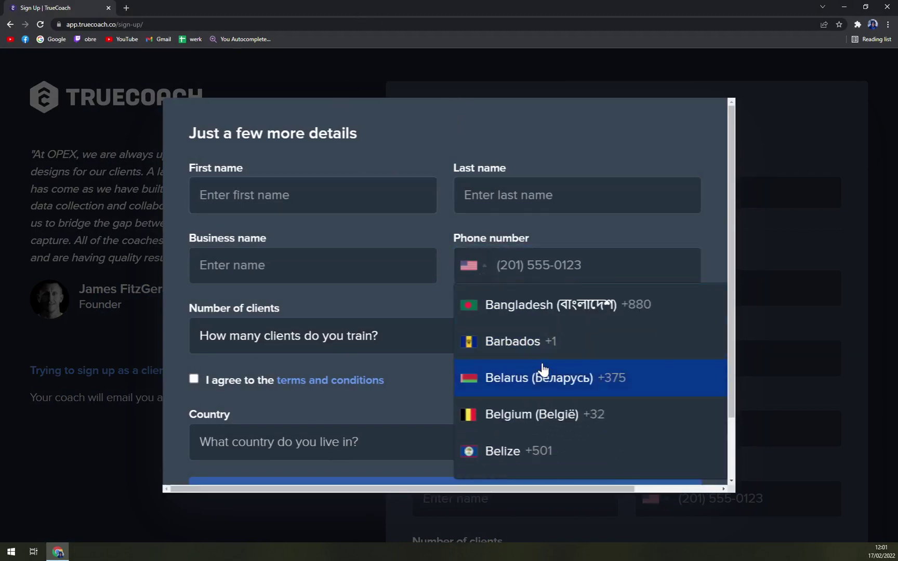
pyautogui.scroll(-5, 543, 373)
pyautogui.scroll(-5, 545, 373)
pyautogui.scroll(-5, 552, 368)
pyautogui.scroll(-5, 554, 362)
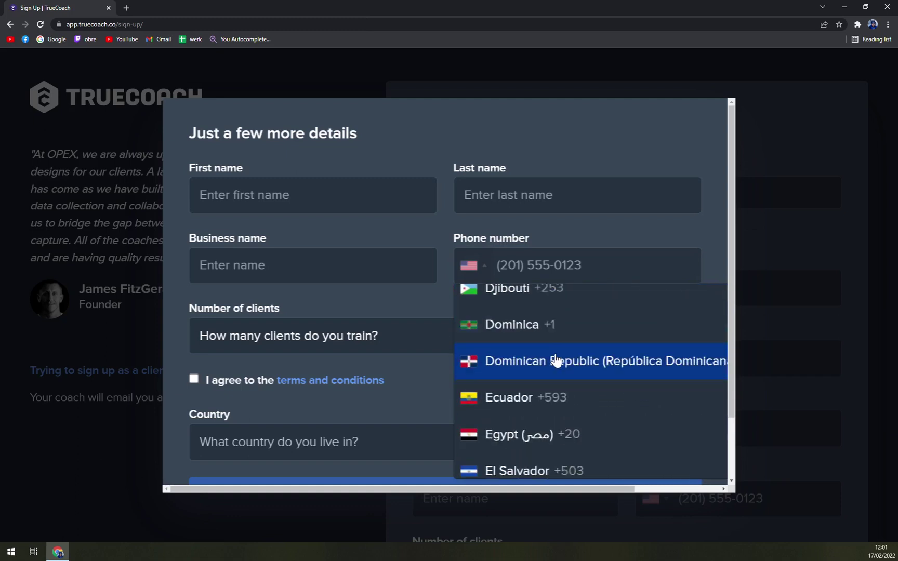
pyautogui.scroll(-4, 556, 361)
pyautogui.scroll(-3, 558, 366)
pyautogui.scroll(-5, 558, 366)
pyautogui.scroll(-4, 563, 357)
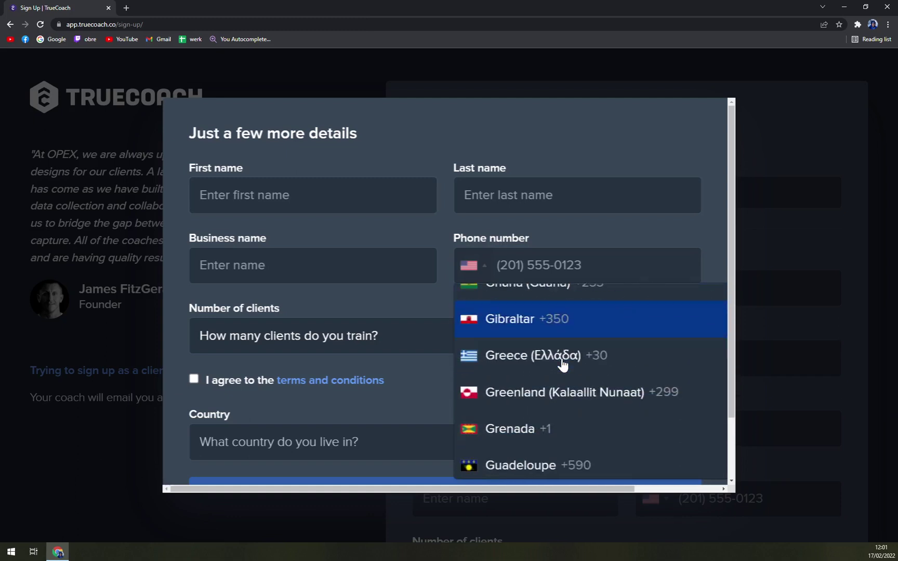
pyautogui.scroll(-5, 564, 363)
pyautogui.scroll(-8, 568, 356)
pyautogui.scroll(-5, 567, 356)
pyautogui.scroll(-5, 567, 357)
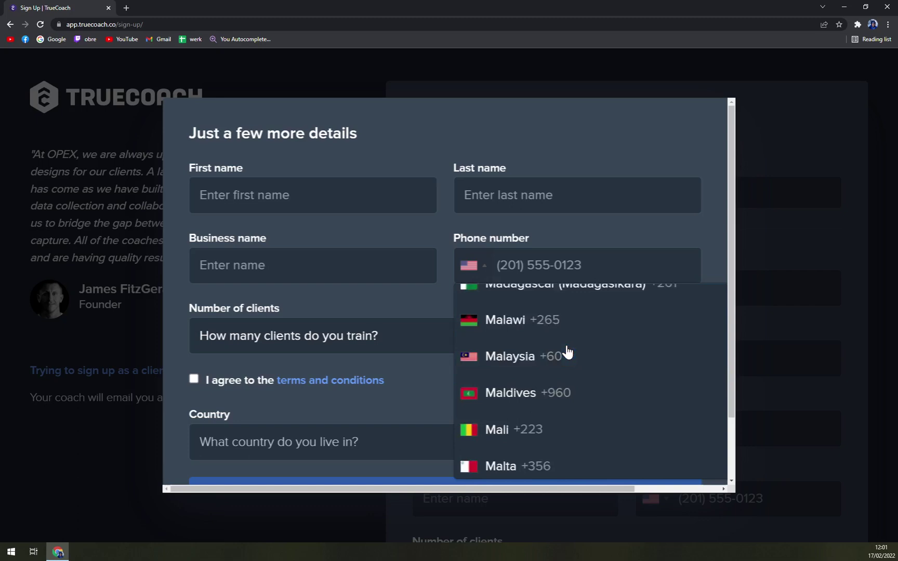
pyautogui.scroll(-3, 567, 357)
pyautogui.scroll(-4, 567, 357)
pyautogui.scroll(-2, 567, 356)
pyautogui.scroll(-5, 567, 357)
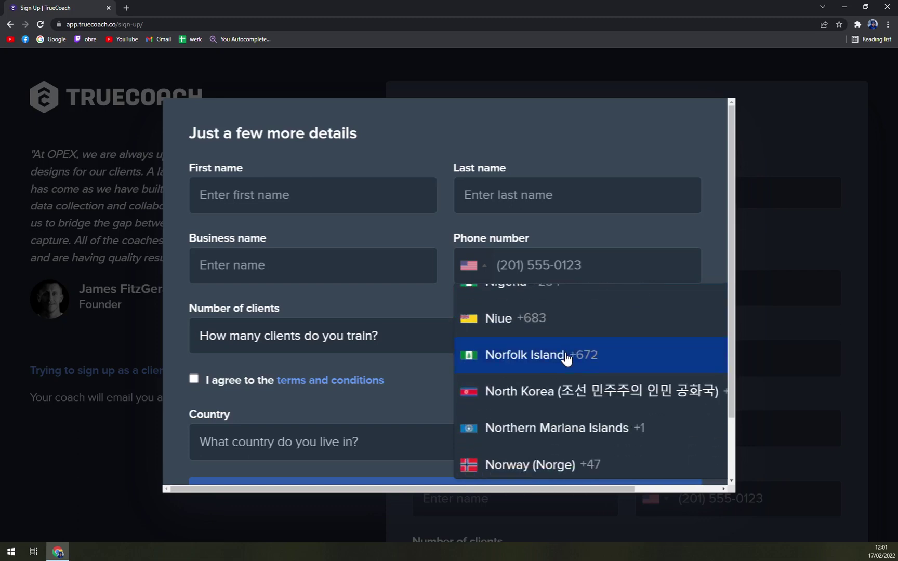
pyautogui.scroll(-5, 567, 357)
pyautogui.scroll(-7, 567, 355)
pyautogui.scroll(-5, 565, 356)
pyautogui.scroll(-1, 566, 355)
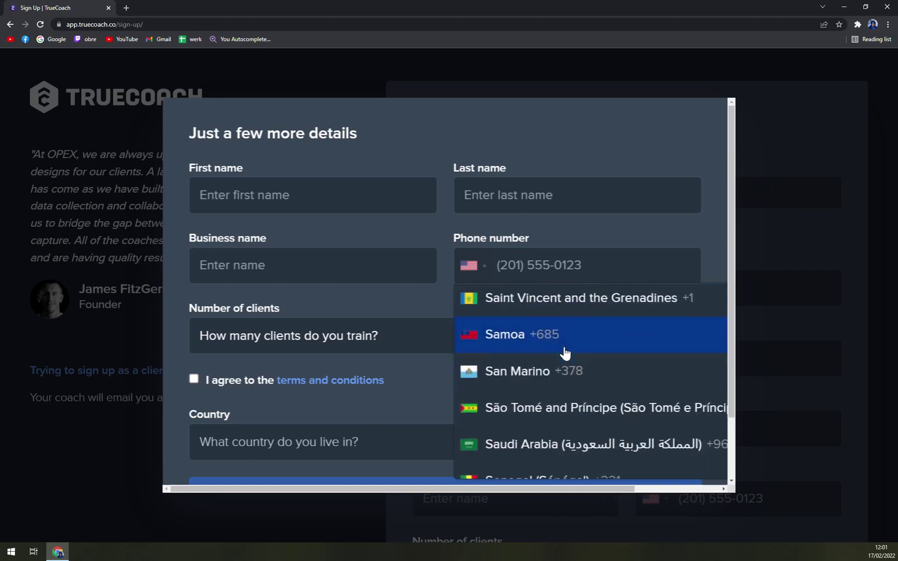
pyautogui.scroll(-5, 566, 354)
pyautogui.scroll(-1, 565, 355)
pyautogui.scroll(-4, 565, 354)
pyautogui.scroll(-2, 565, 353)
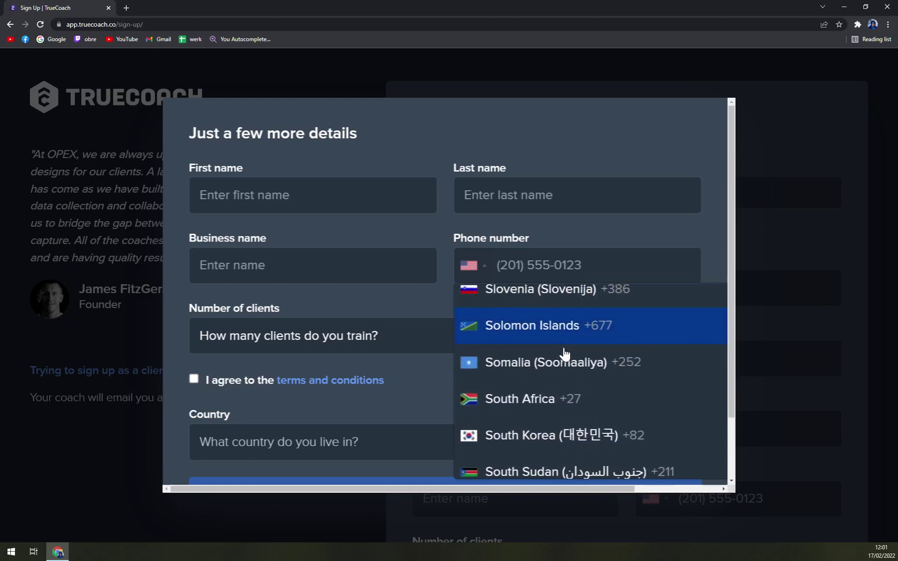
pyautogui.scroll(2, 517, 354)
pyautogui.click(517, 354)
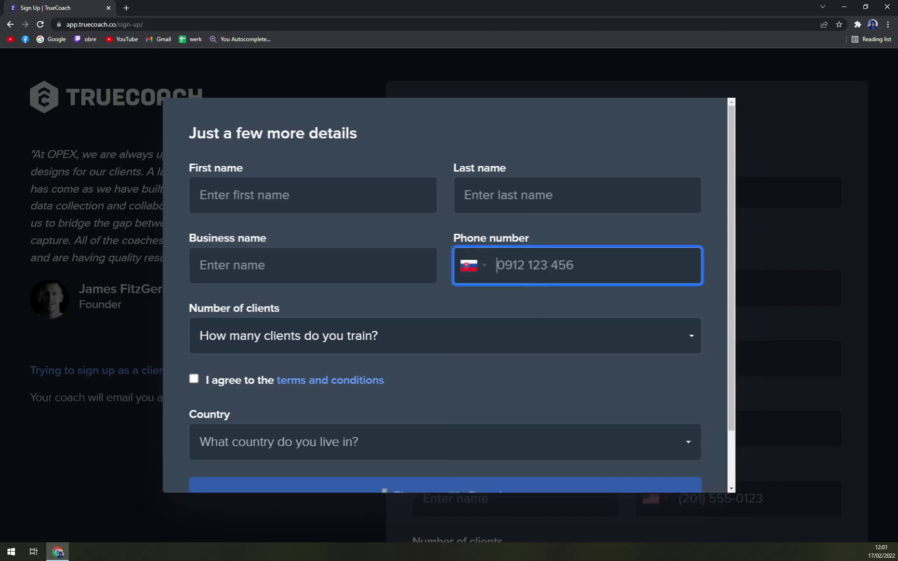
pyautogui.write('099')
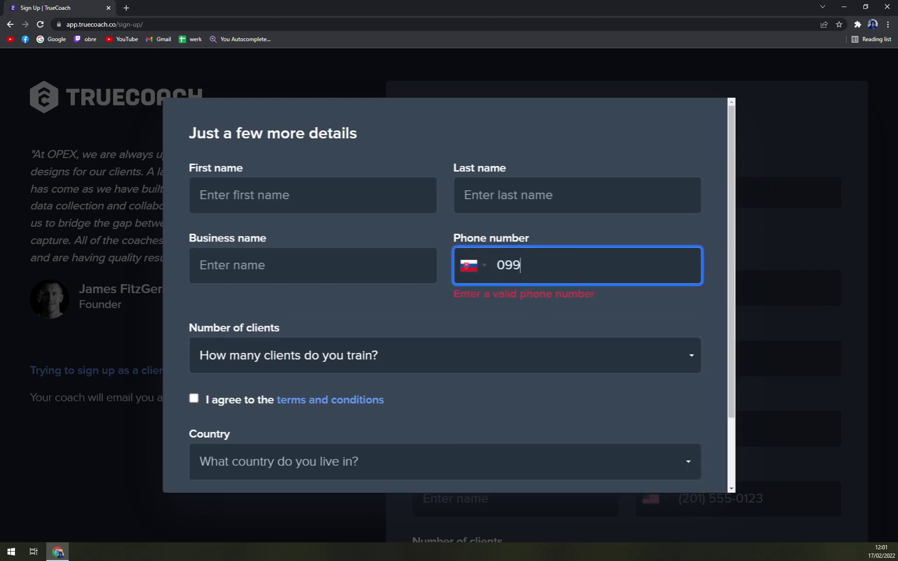
pyautogui.write('9999599')
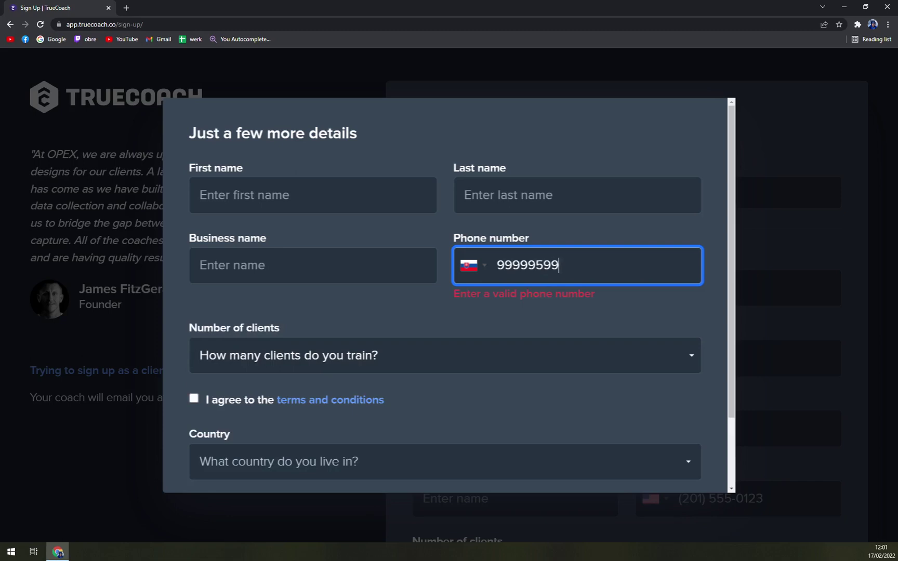
pyautogui.write('5')
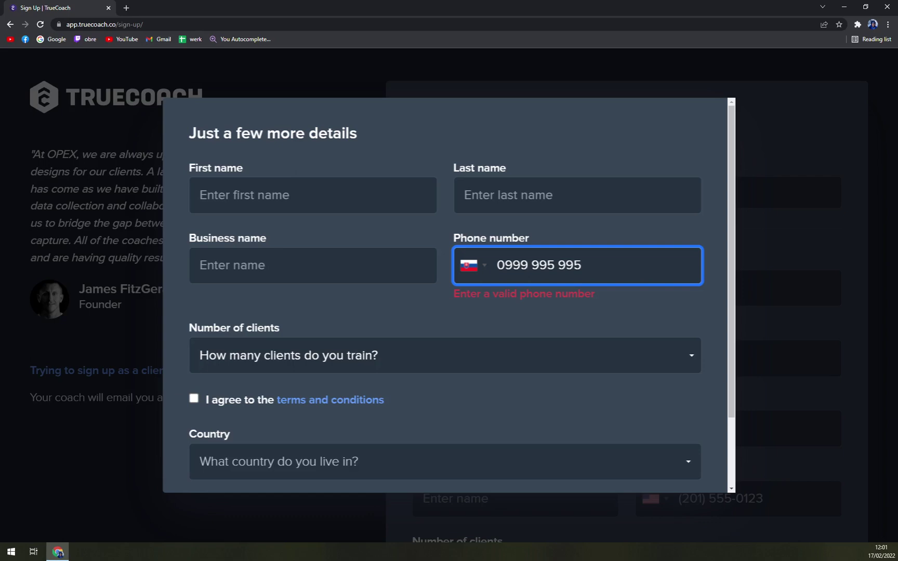
pyautogui.press('BackSpace')
pyautogui.write('48')
pyautogui.press('BackSpace')
pyautogui.press('BackSpace')
pyautogui.press('BackSpace')
pyautogui.press('BackSpace')
pyautogui.press('BackSpace')
pyautogui.press('BackSpace')
pyautogui.press('BackSpace')
pyautogui.press('BackSpace')
pyautogui.press('BackSpace')
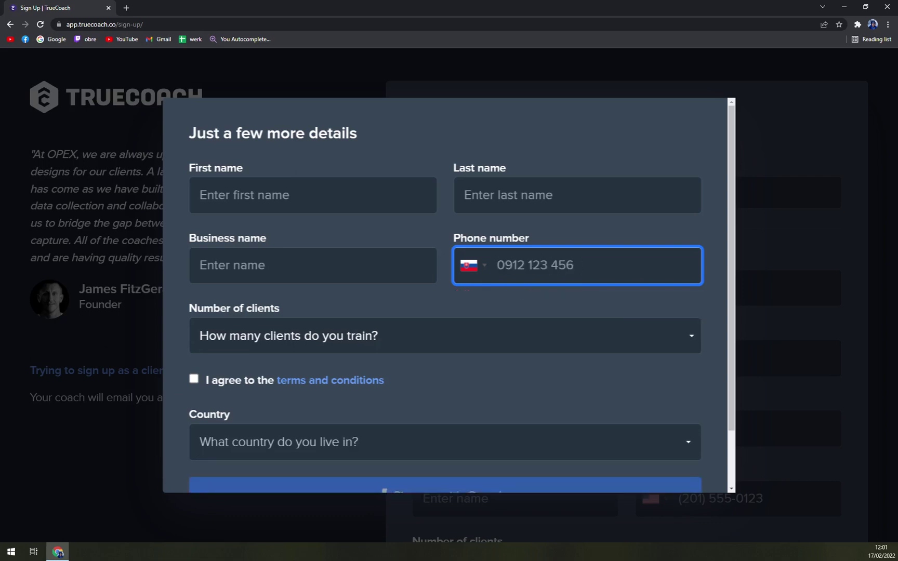
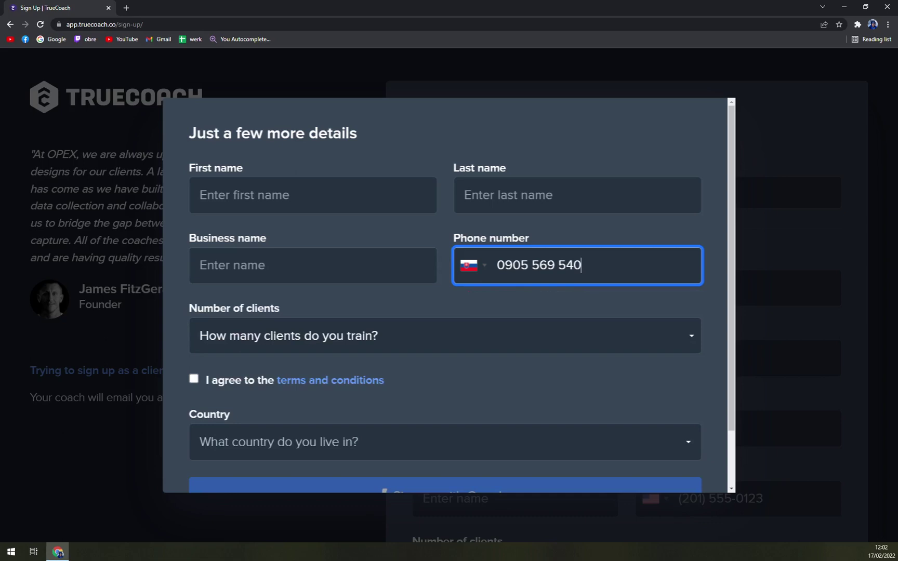
# Enter first and last name and business name Tutorials, choose 1-5 clients, and accept the terms
pyautogui.click(335, 203)
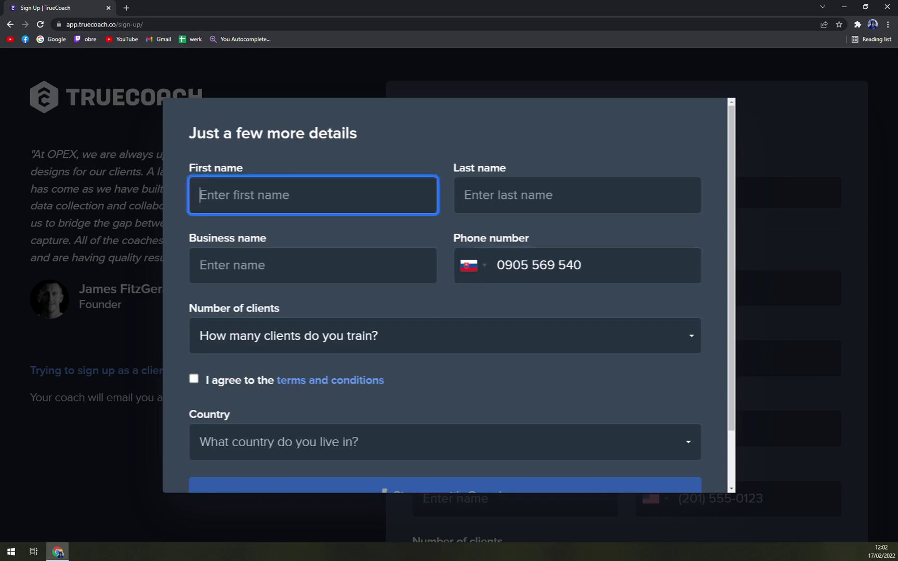
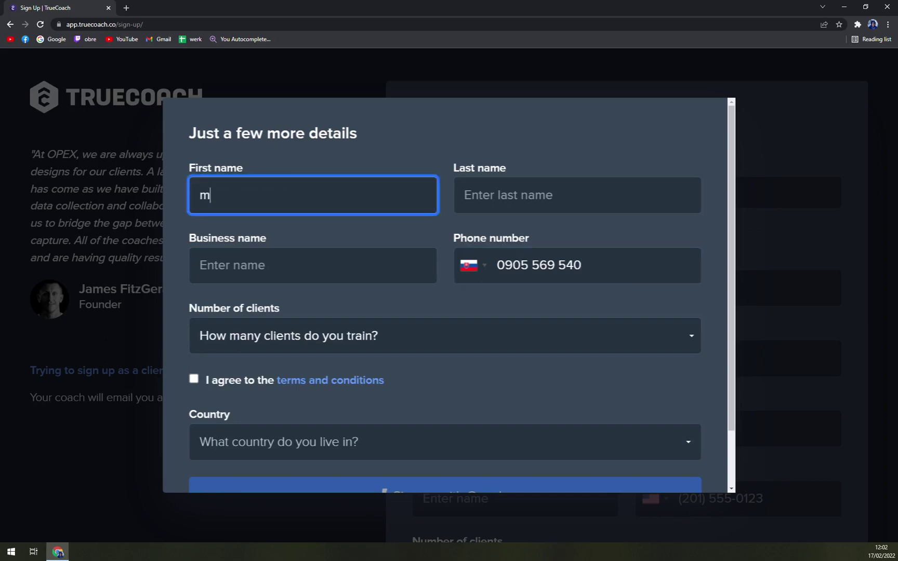
pyautogui.press('Tab')
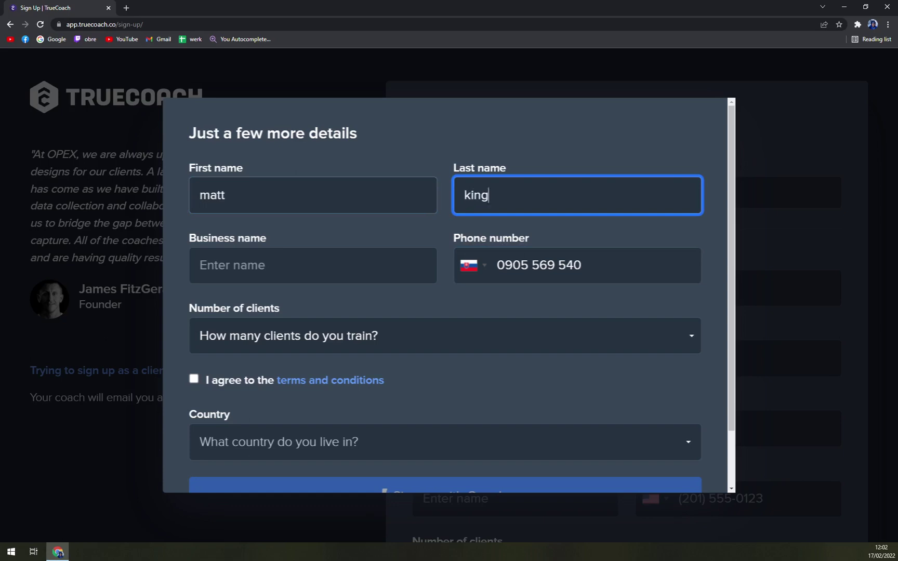
pyautogui.press('Tab')
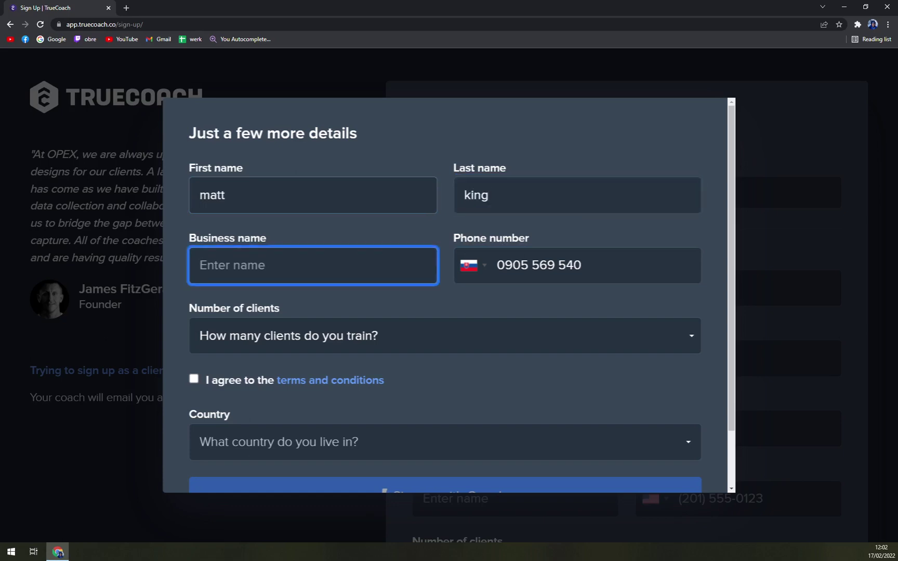
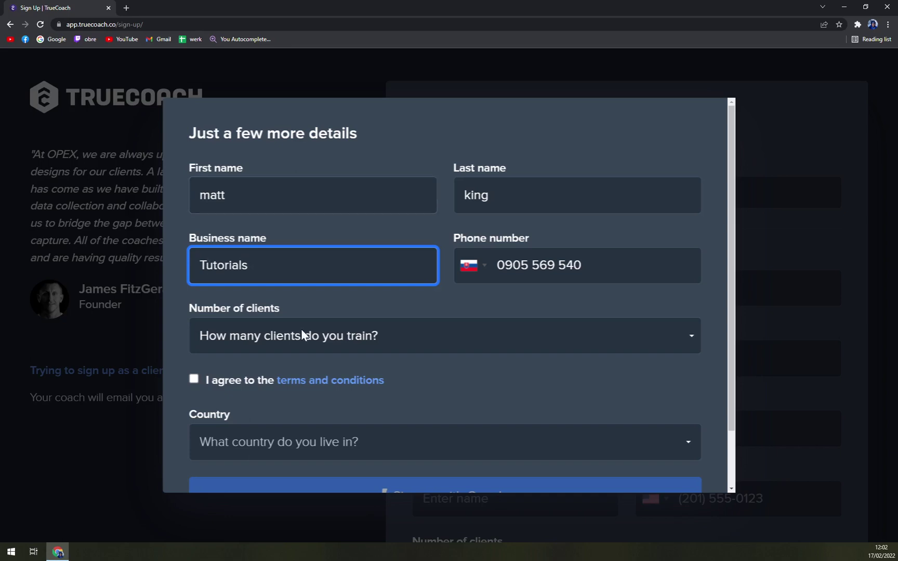
pyautogui.click(301, 332)
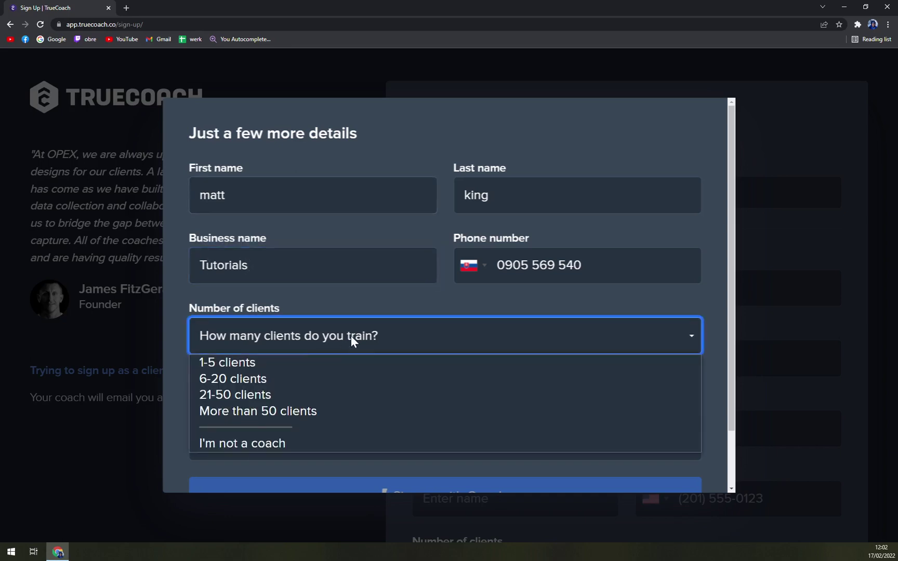
pyautogui.click(271, 362)
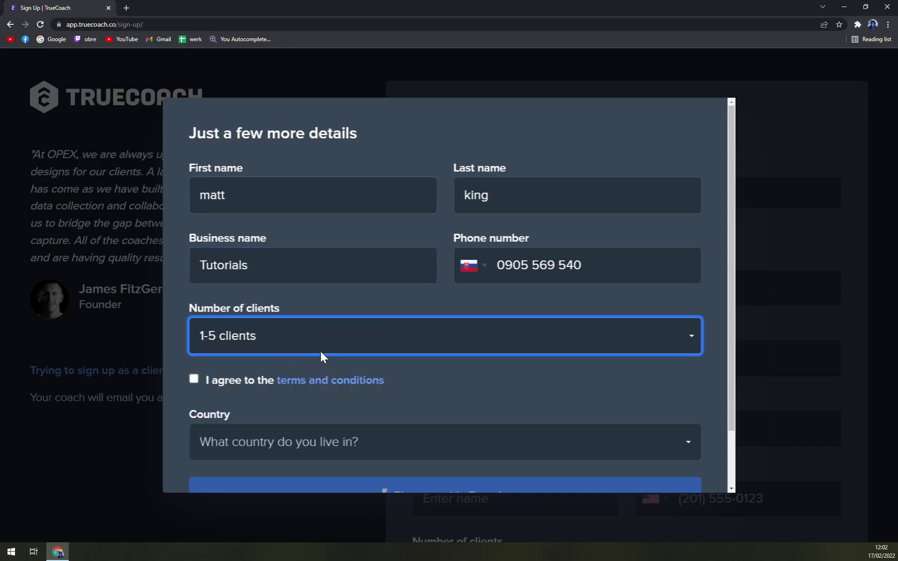
pyautogui.click(195, 380)
pyautogui.scroll(-2, 475, 337)
pyautogui.scroll(2, 325, 440)
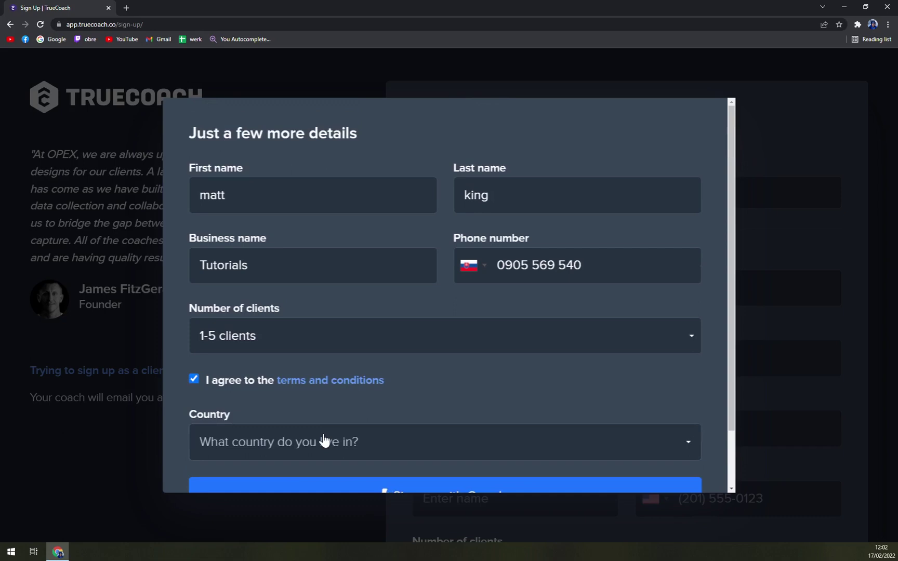
# Choose Slovakia as the country, re-enter the phone number, and submit the sign-up form
pyautogui.click(325, 441)
pyautogui.write('sk')
pyautogui.press('BackSpace')
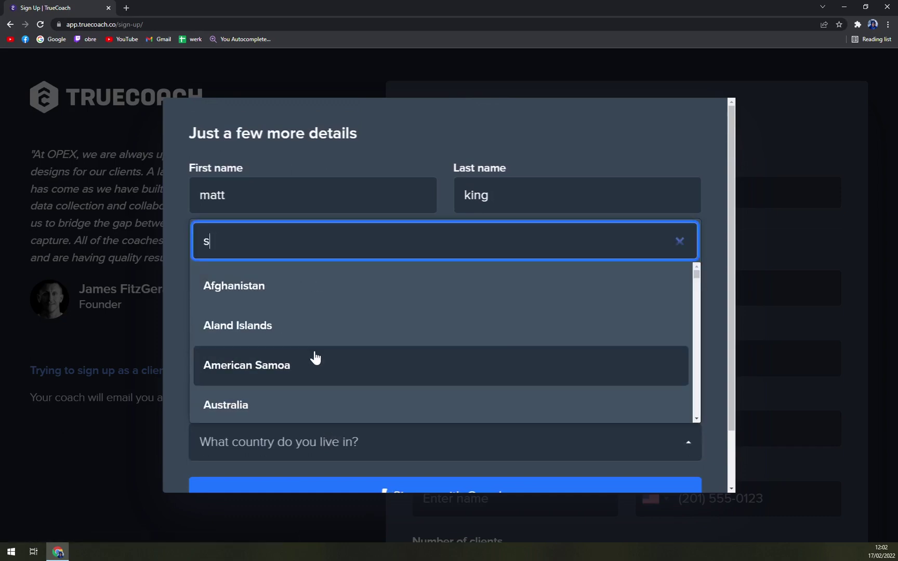
pyautogui.write('slova')
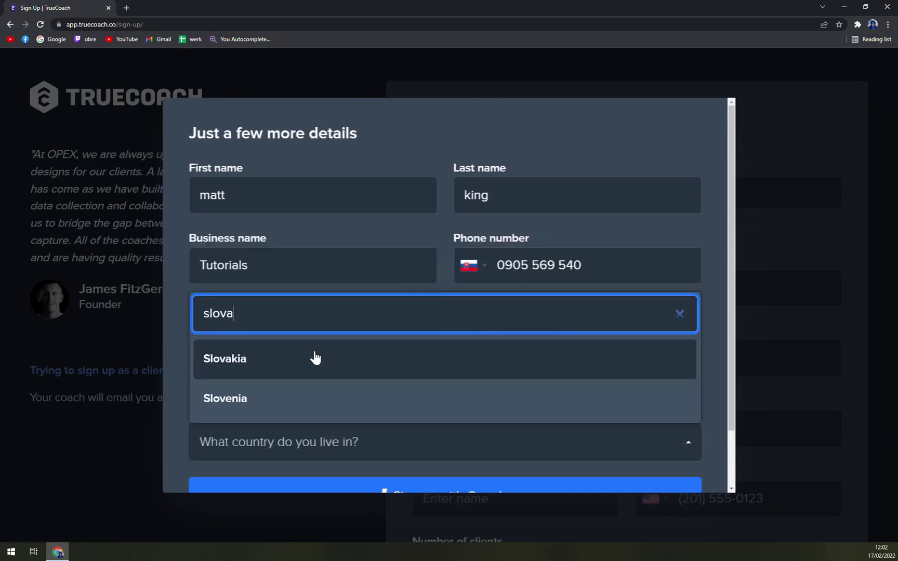
pyautogui.click(315, 357)
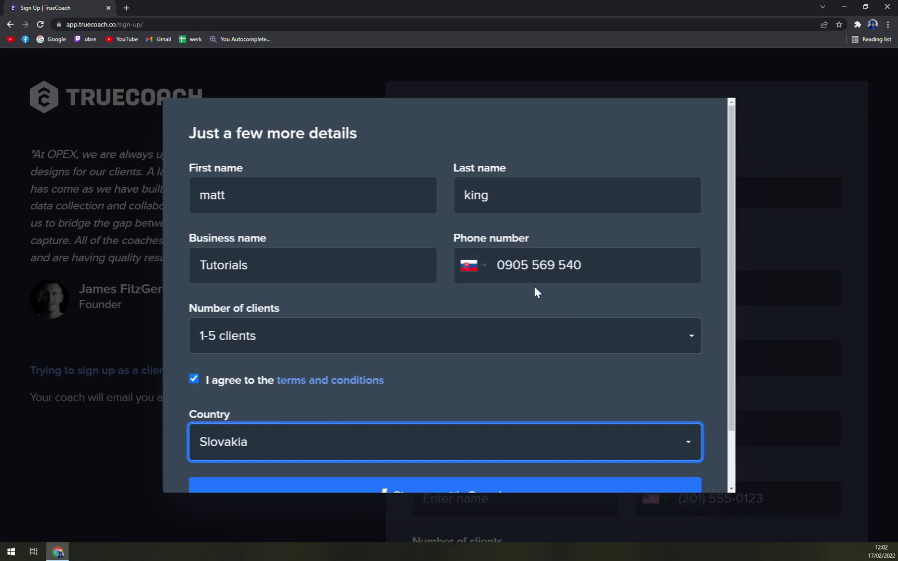
pyautogui.click(534, 270)
pyautogui.hotkey('ctrl', 'a')
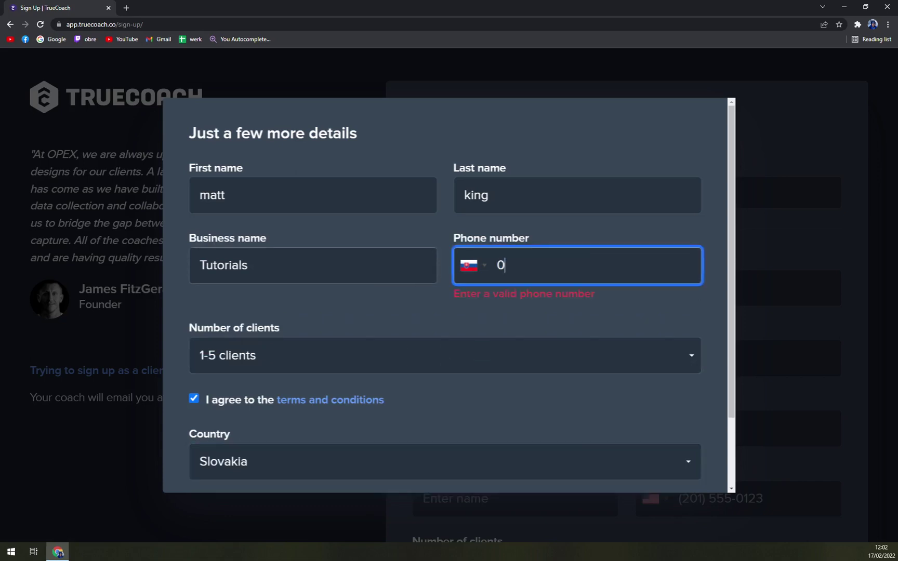
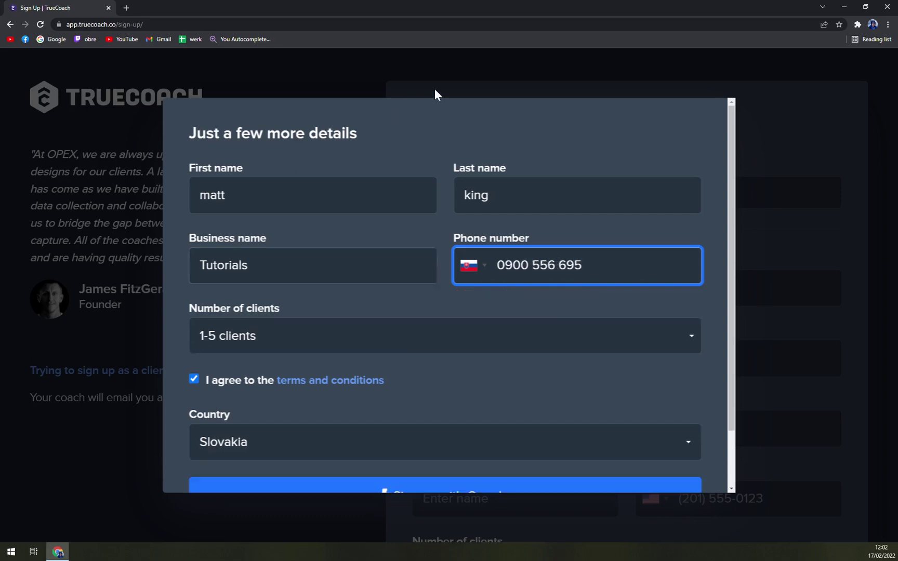
pyautogui.scroll(-1, 509, 162)
pyautogui.click(467, 427)
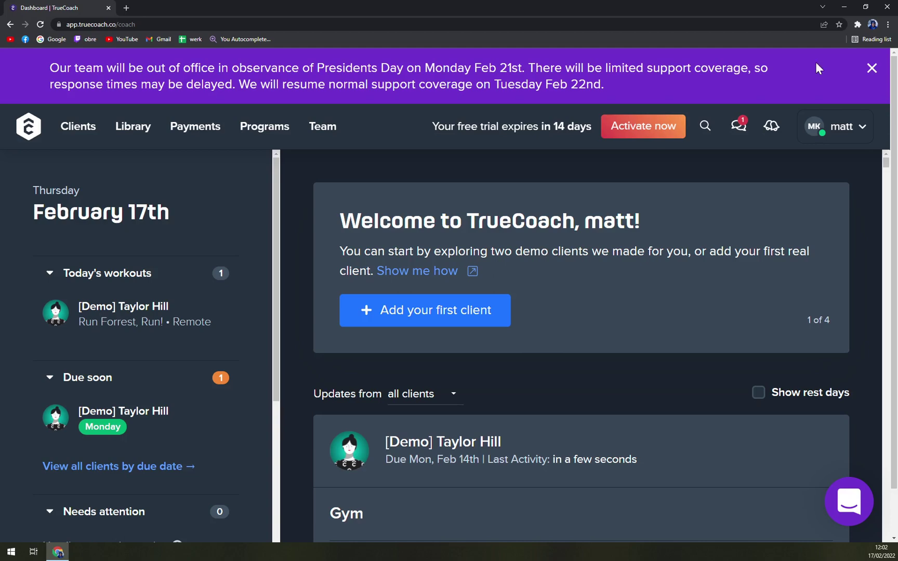
pyautogui.click(872, 69)
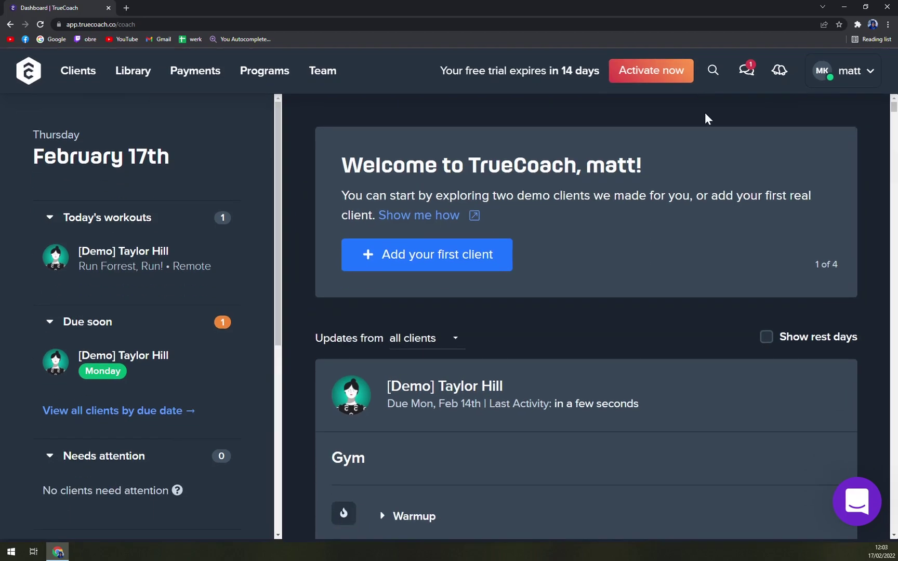
pyautogui.click(660, 73)
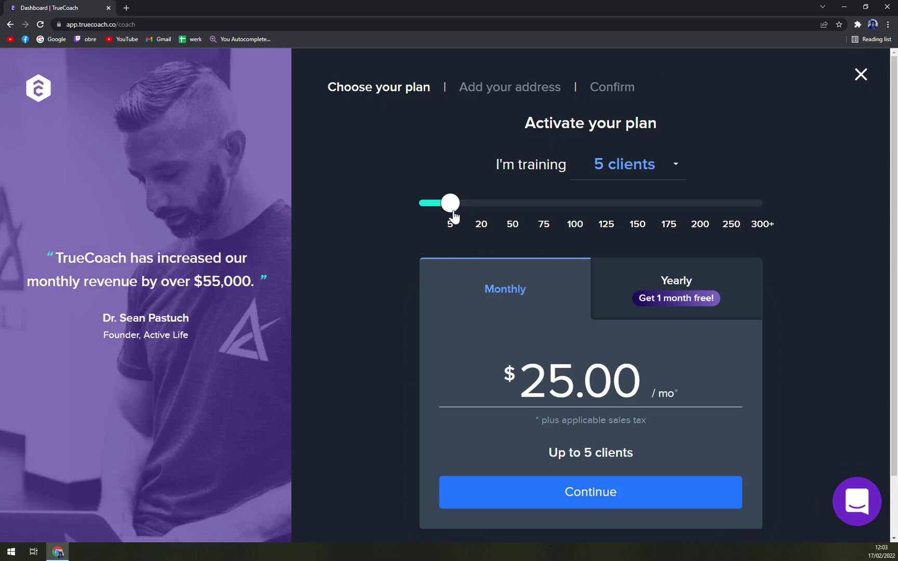
pyautogui.moveTo(453, 216)
pyautogui.mouseDown()
pyautogui.moveTo(545, 214)
pyautogui.moveTo(369, 200)
pyautogui.mouseUp()
pyautogui.click(861, 75)
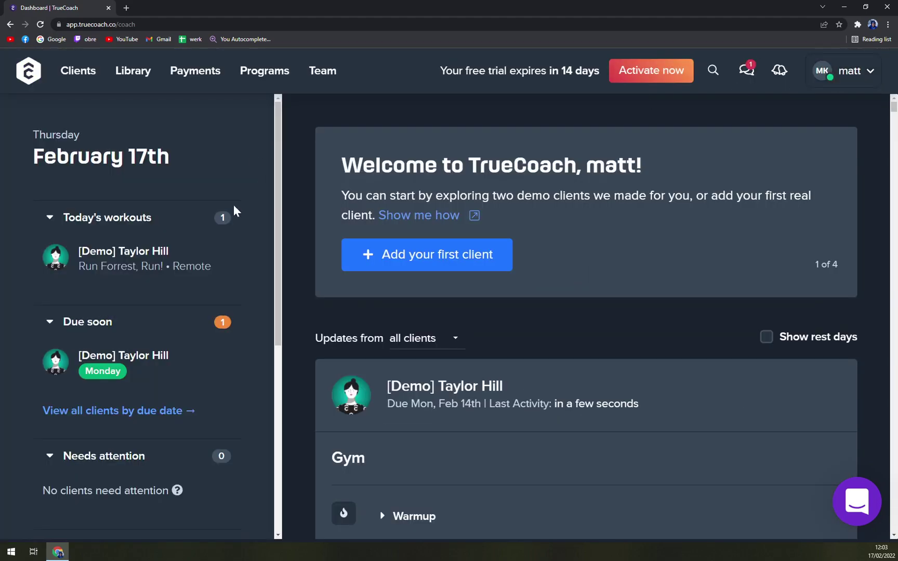
pyautogui.hotkey('ctrl', '-')
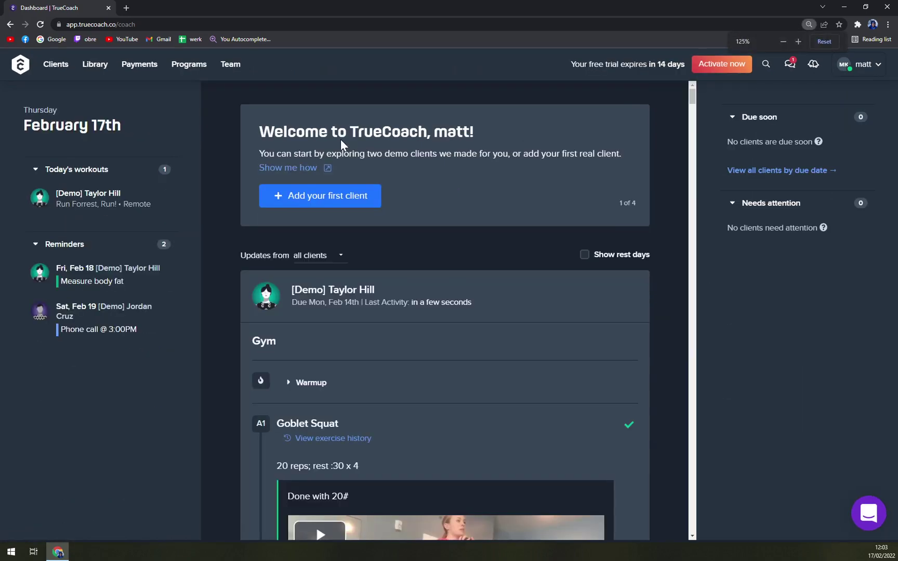
pyautogui.scroll(-2, 462, 232)
pyautogui.scroll(2, 463, 233)
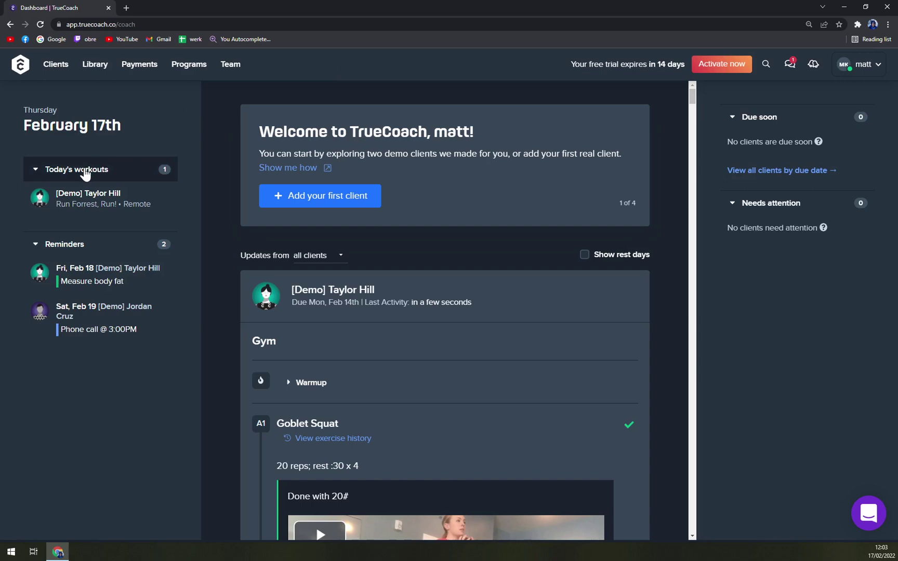
# Start a new client from Clients and set the client type to In-Person
pyautogui.click(65, 70)
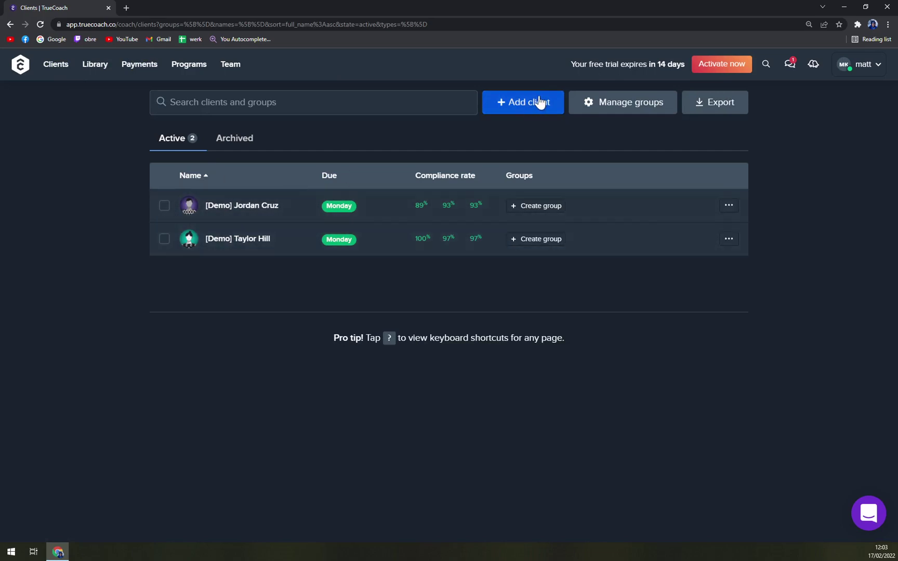
pyautogui.click(541, 102)
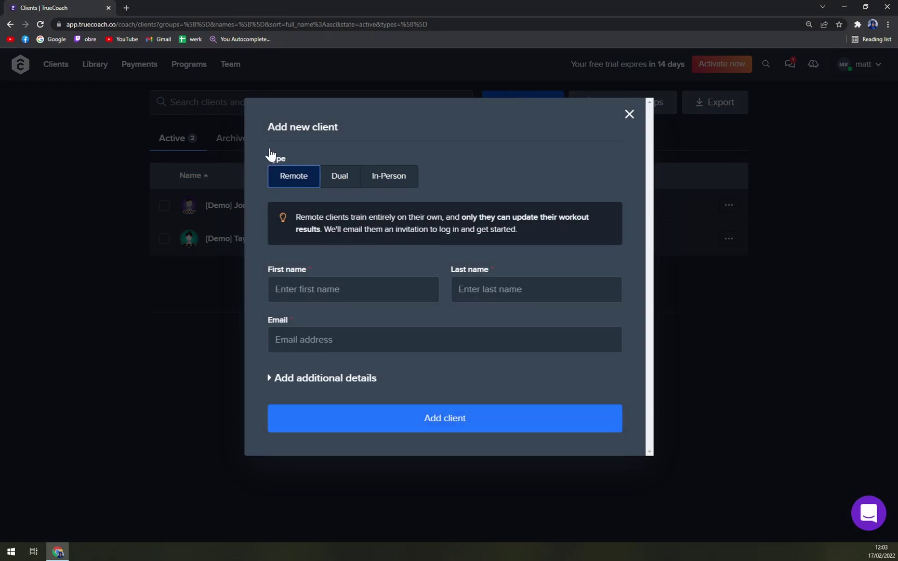
pyautogui.click(340, 183)
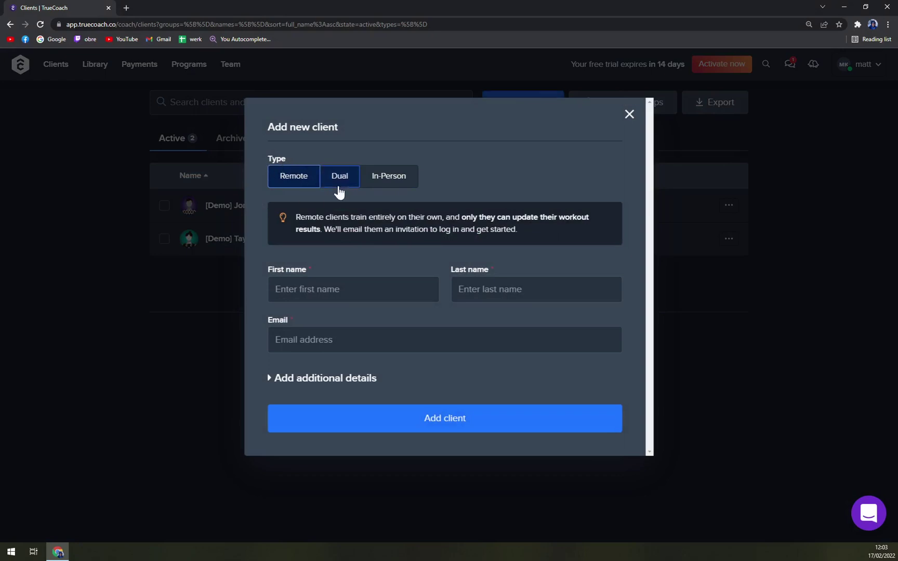
pyautogui.click(384, 189)
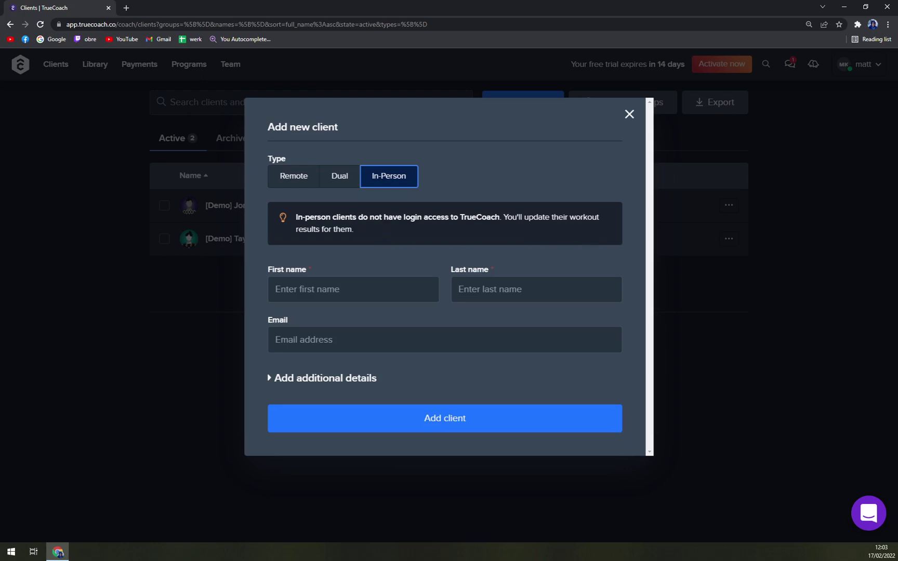
pyautogui.click(350, 184)
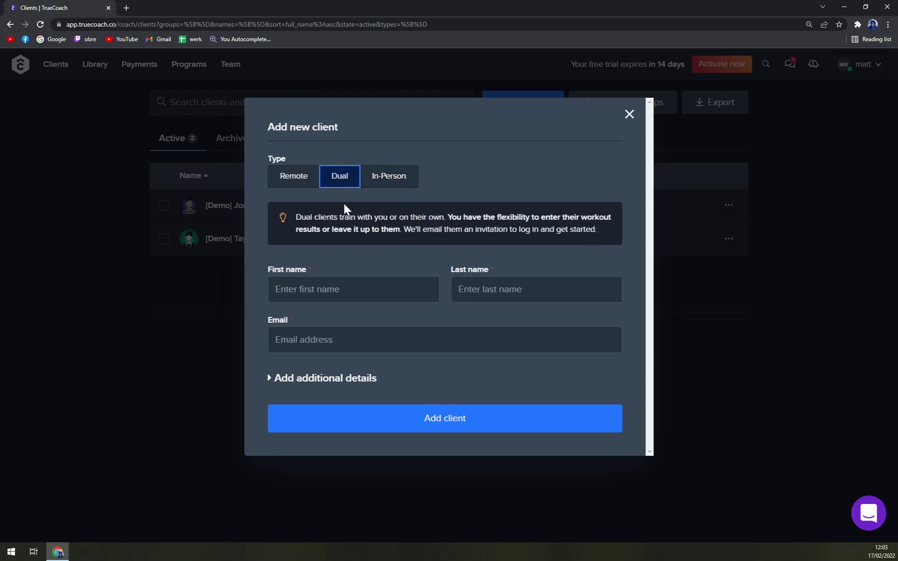
pyautogui.click(308, 184)
pyautogui.click(389, 186)
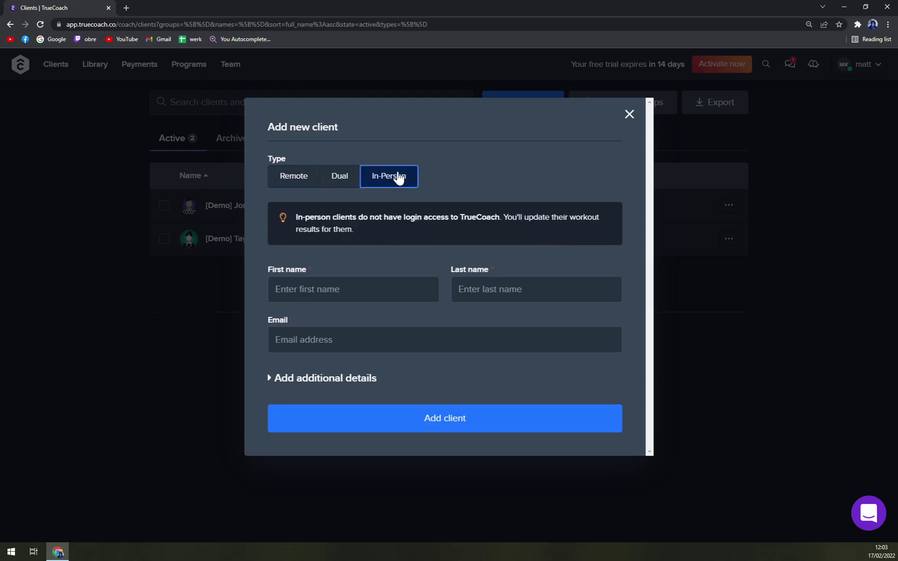
pyautogui.click(324, 284)
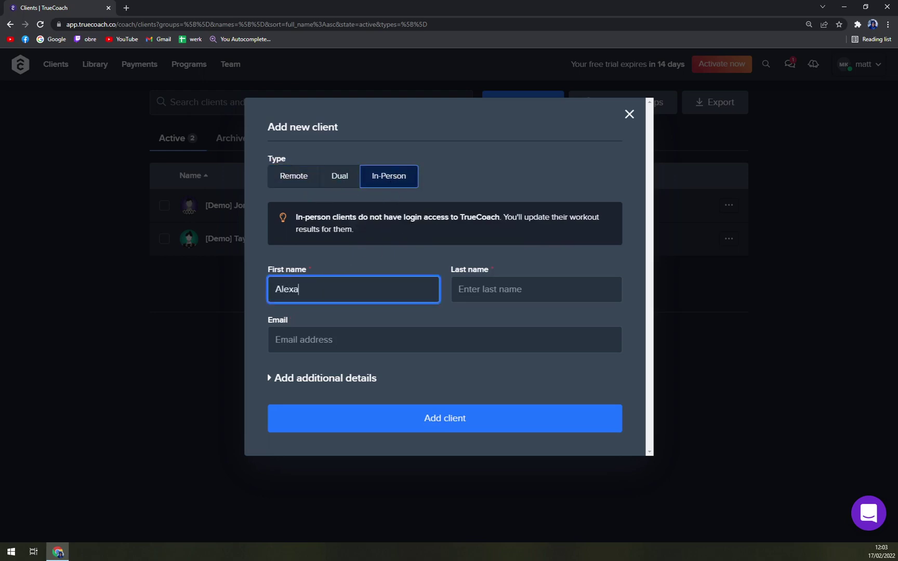
pyautogui.press('Tab')
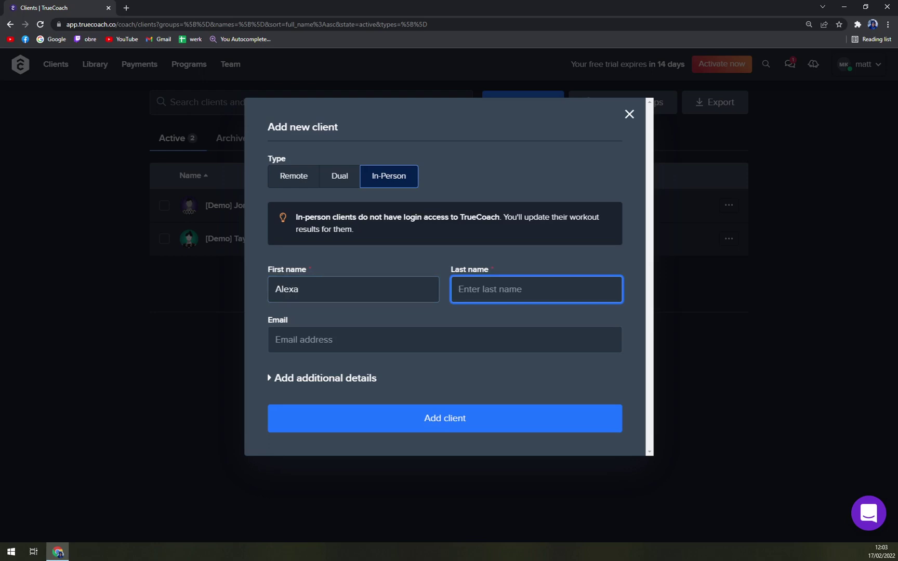
pyautogui.press('Tab')
pyautogui.click(297, 379)
pyautogui.scroll(-2, 296, 381)
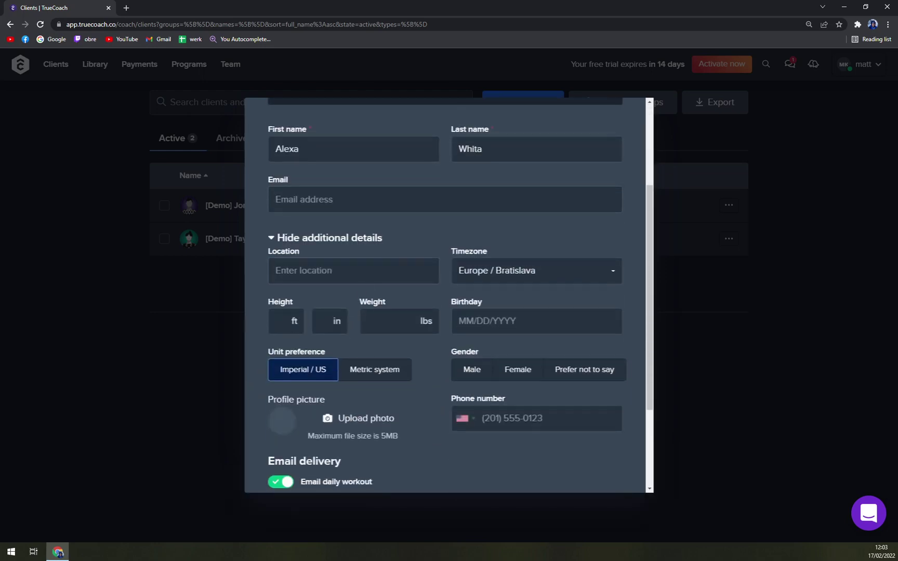
pyautogui.press('Tab')
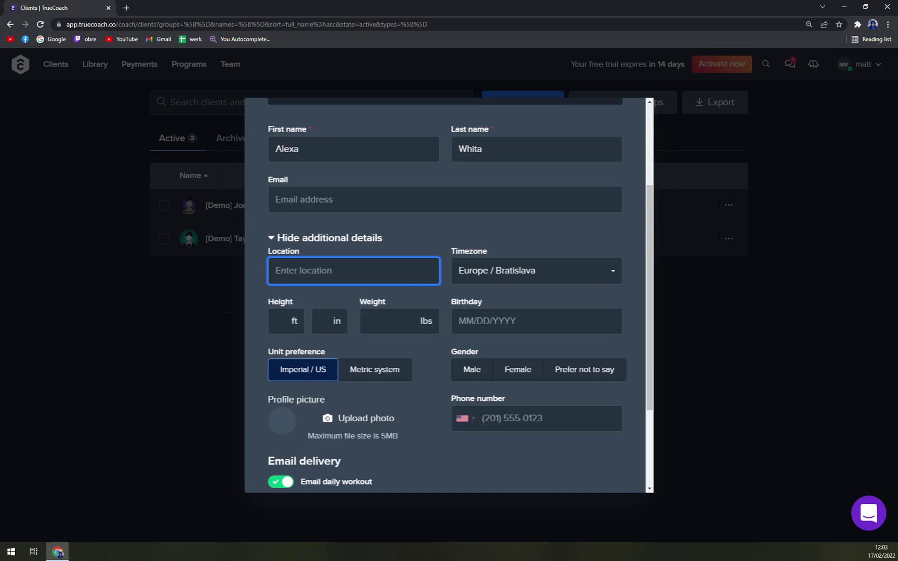
pyautogui.write('Ružombe')
pyautogui.write('rok')
pyautogui.press('Tab')
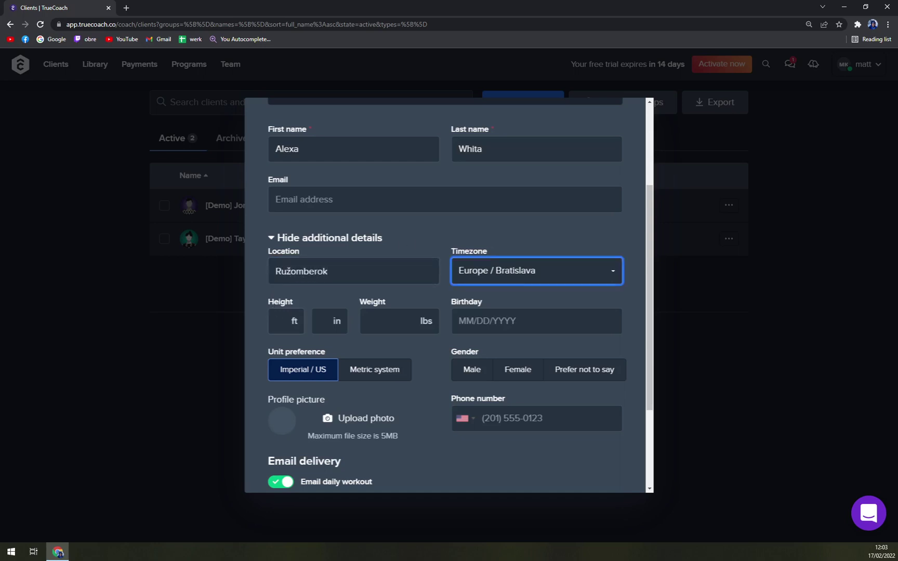
# Enter metric height 168 cm, weight 55 kg, birthday 01/01/2000, gender Female, and save
pyautogui.click(278, 321)
pyautogui.click(372, 370)
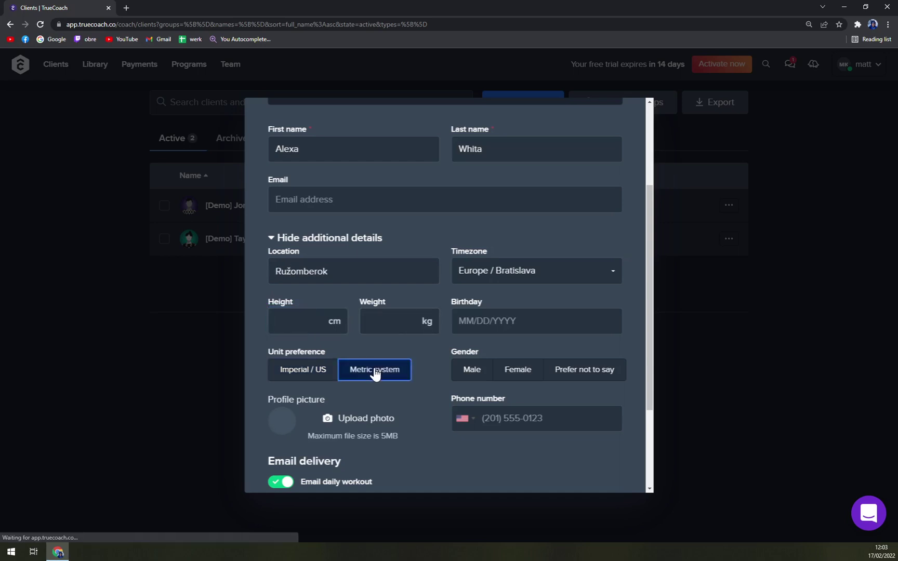
pyautogui.click(295, 321)
pyautogui.write('168')
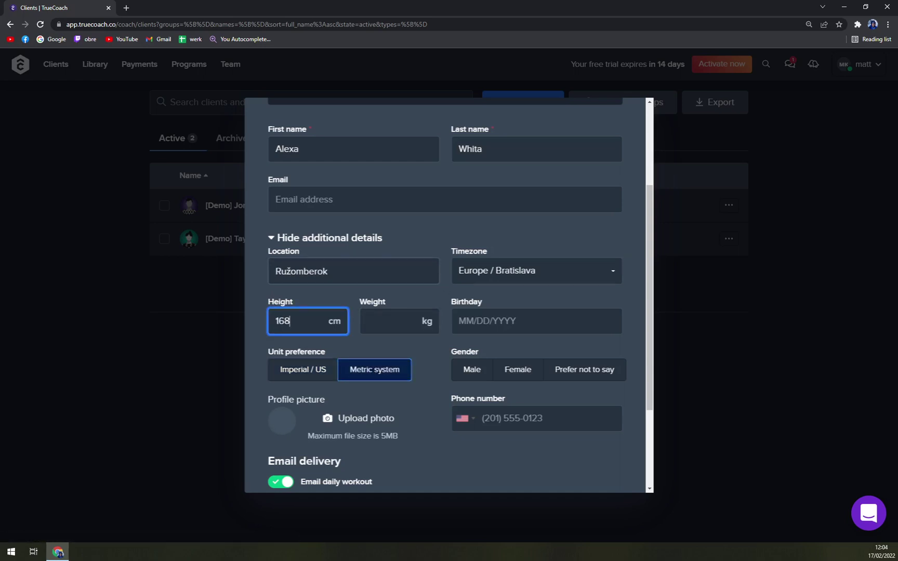
pyautogui.press('Tab')
pyautogui.write('55')
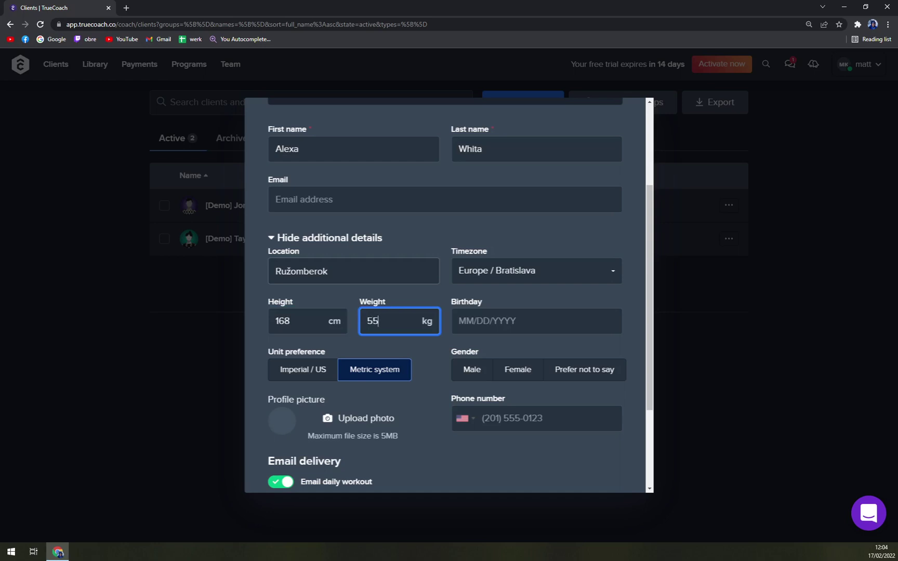
pyautogui.press('Tab')
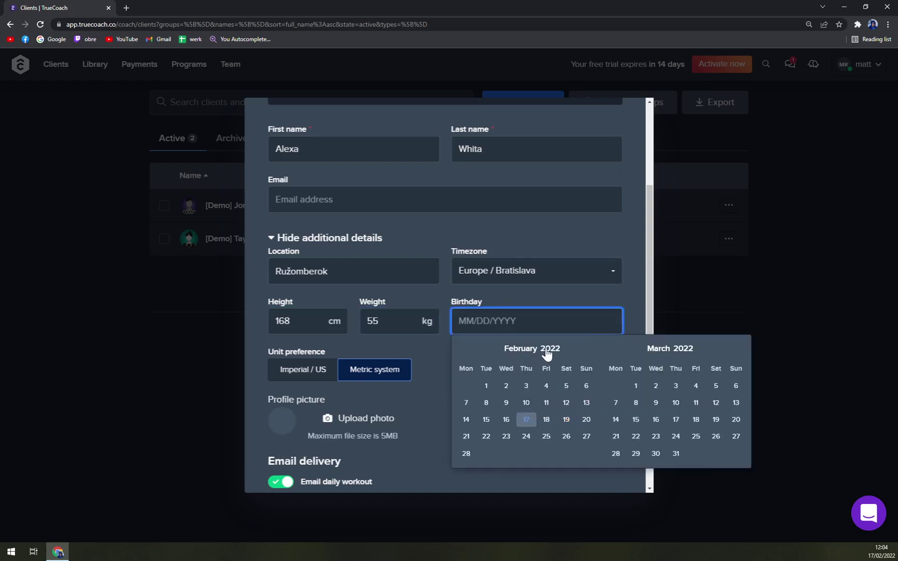
pyautogui.write('0')
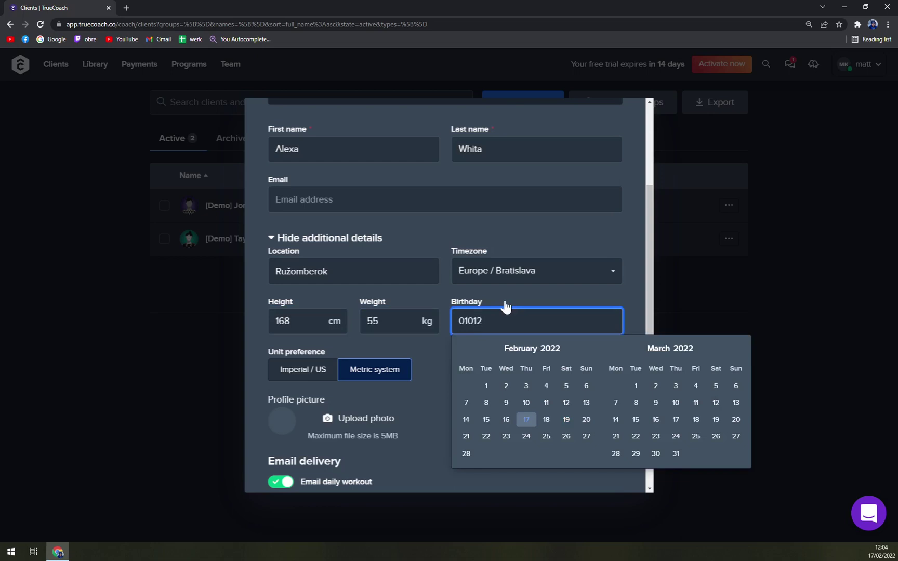
pyautogui.write('01/2000')
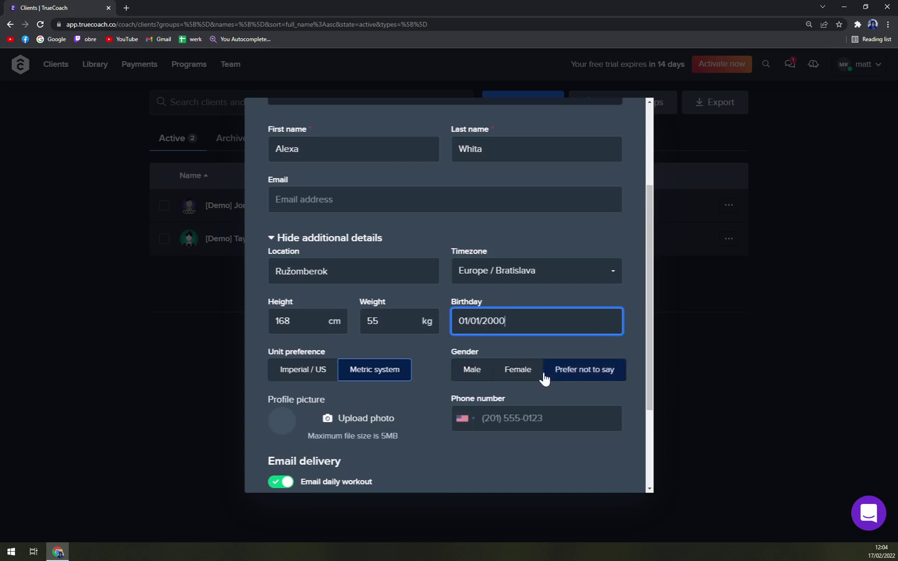
pyautogui.click(547, 373)
pyautogui.click(502, 376)
pyautogui.scroll(-2, 521, 400)
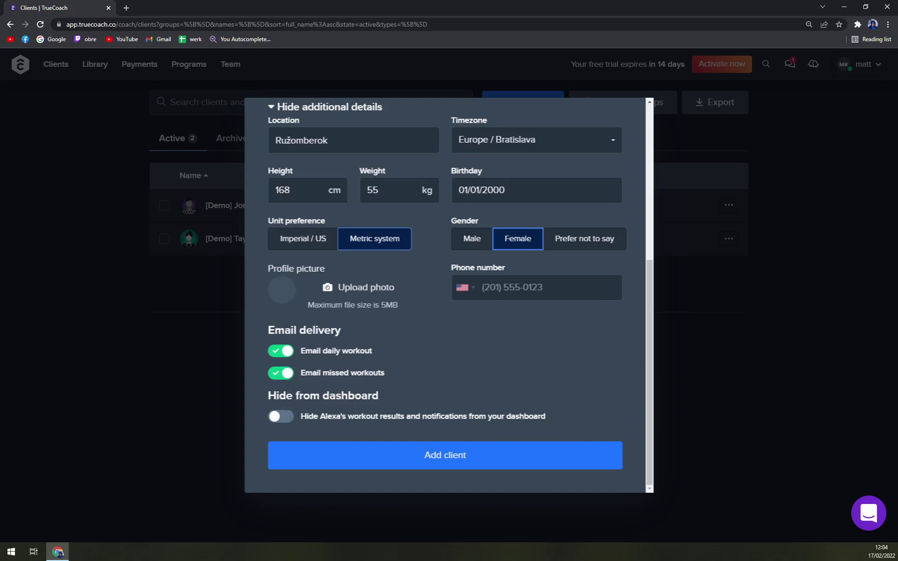
pyautogui.click(409, 456)
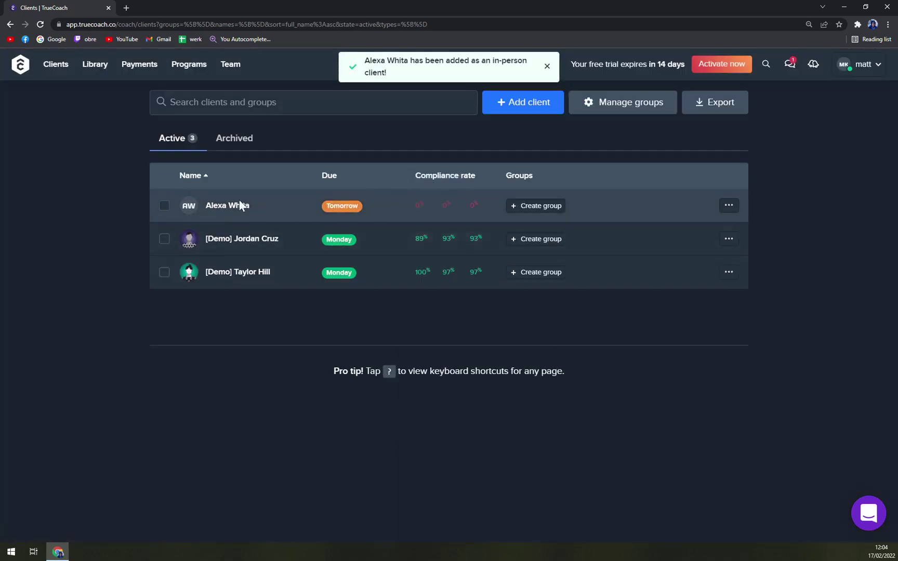
pyautogui.click(211, 207)
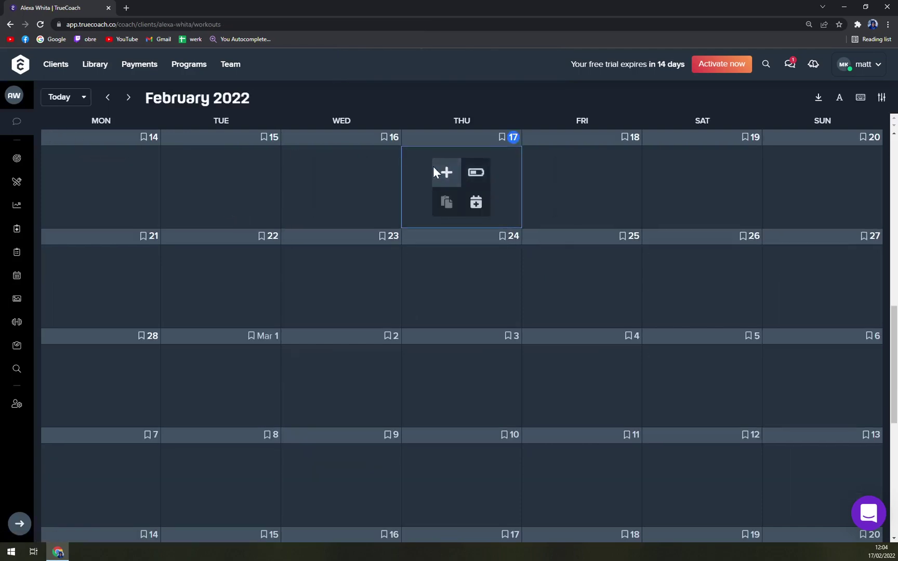
pyautogui.click(446, 177)
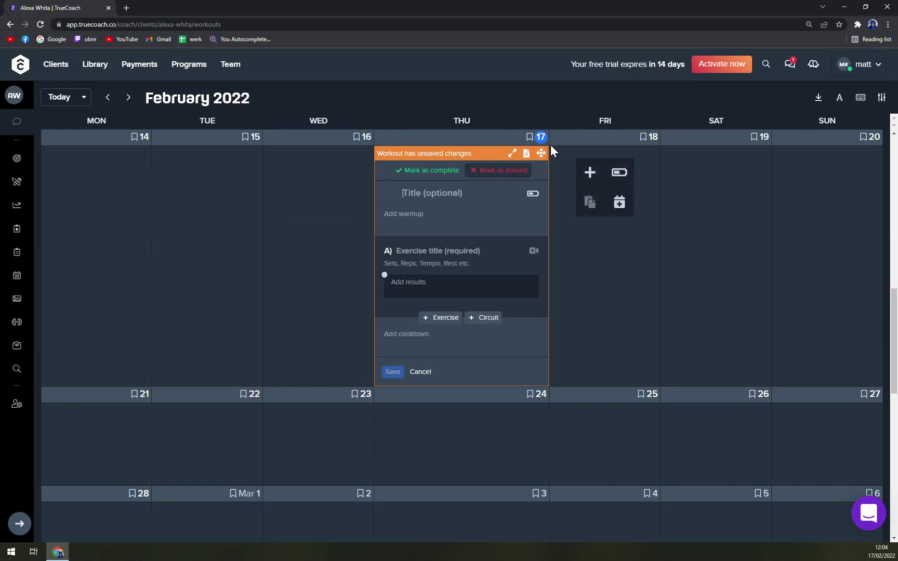
pyautogui.click(590, 171)
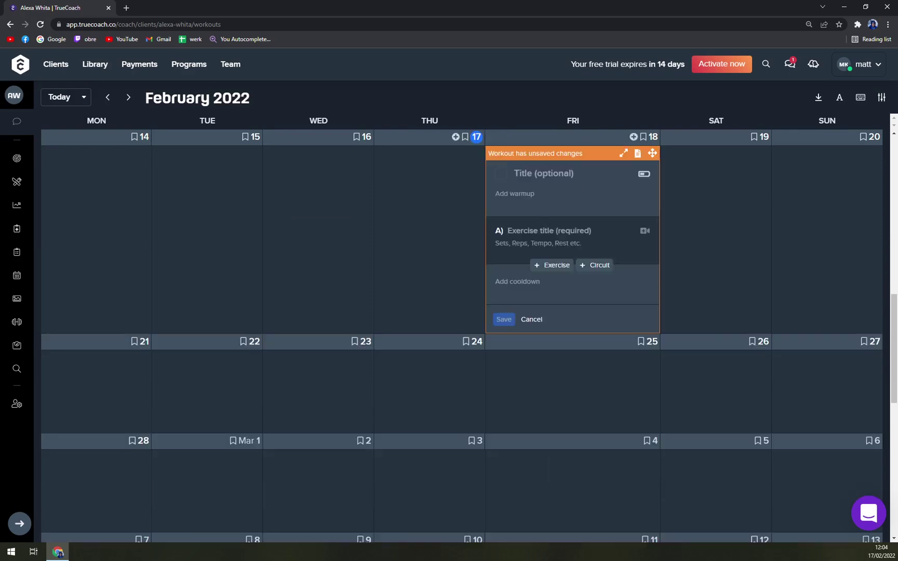
pyautogui.click(561, 266)
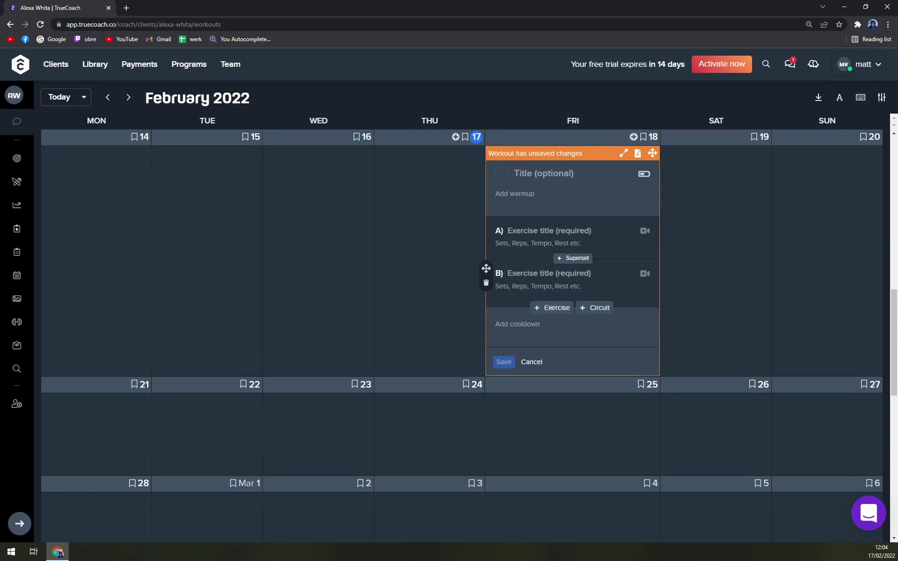
pyautogui.moveTo(572, 236)
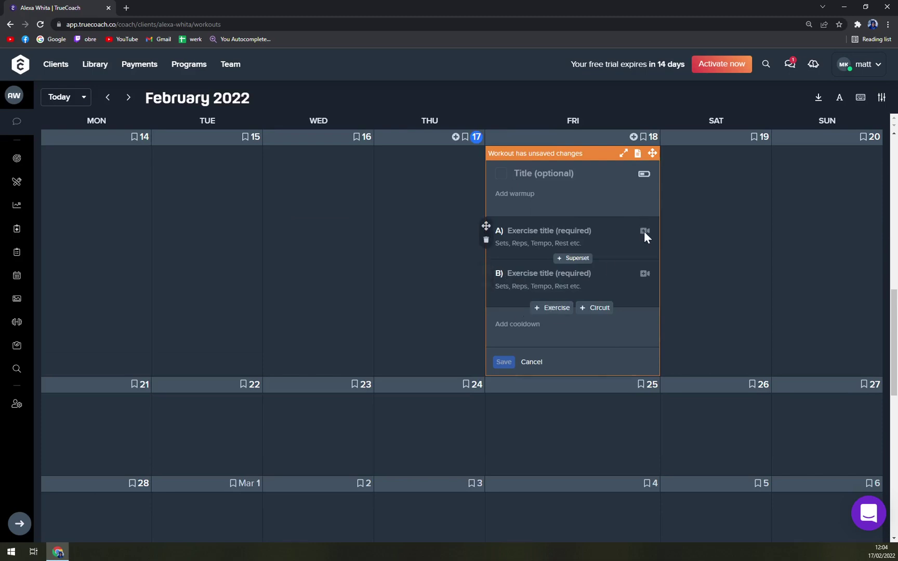
pyautogui.click(501, 179)
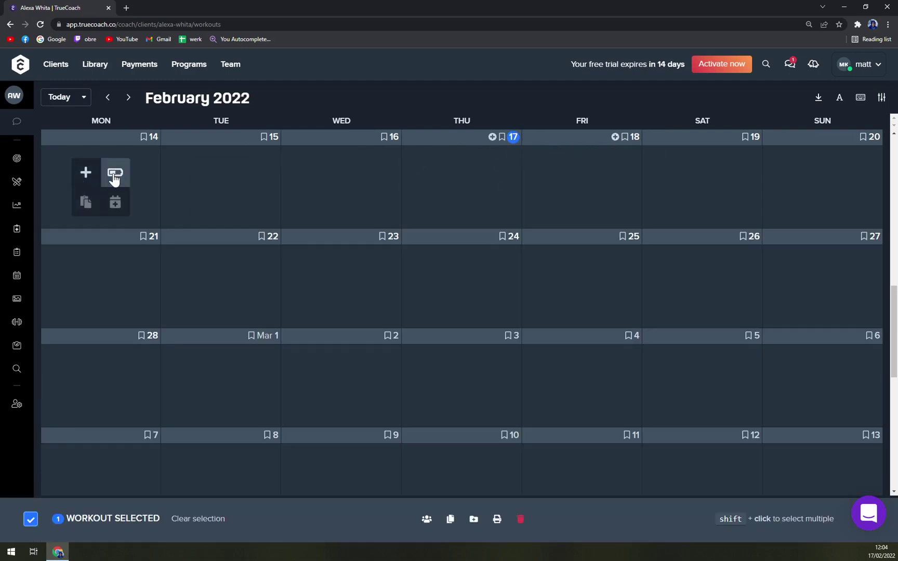
pyautogui.moveTo(288, 194)
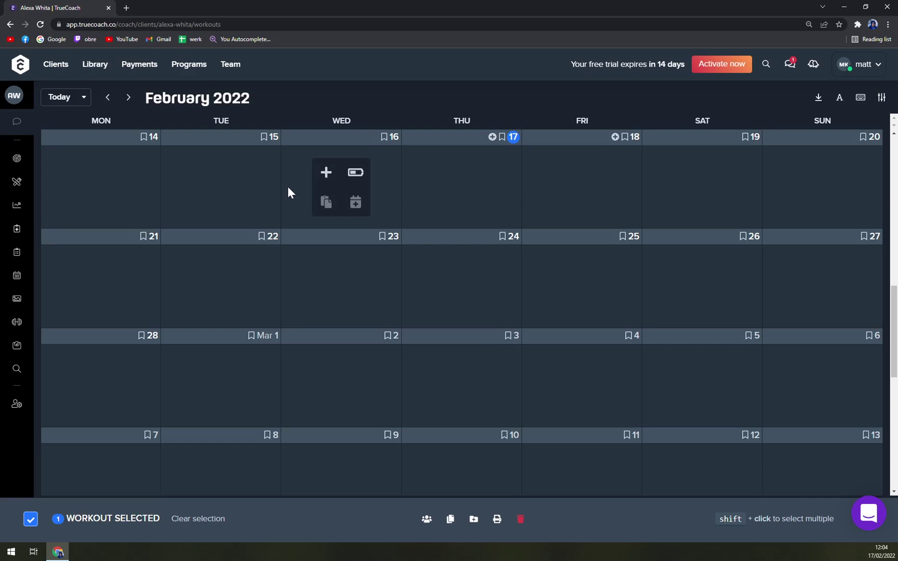
pyautogui.click(796, 68)
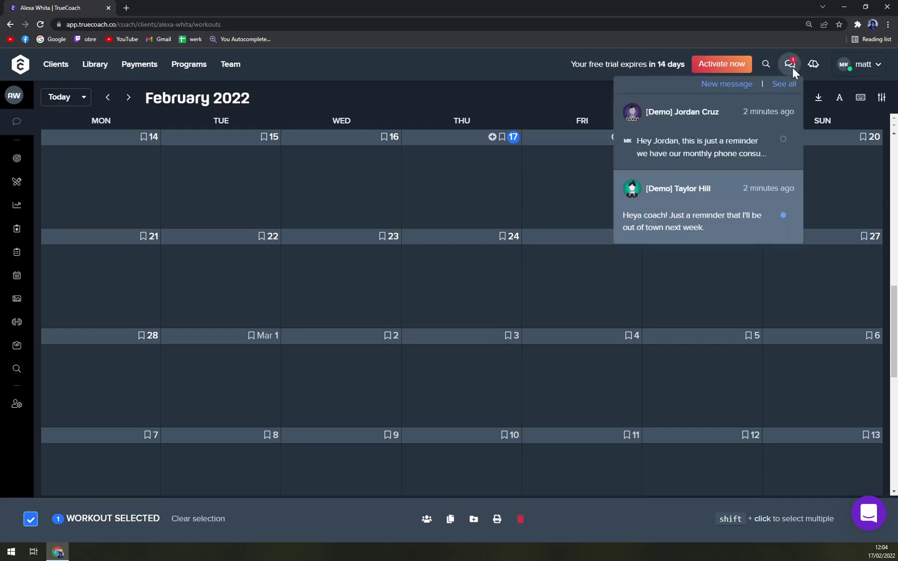
pyautogui.click(791, 68)
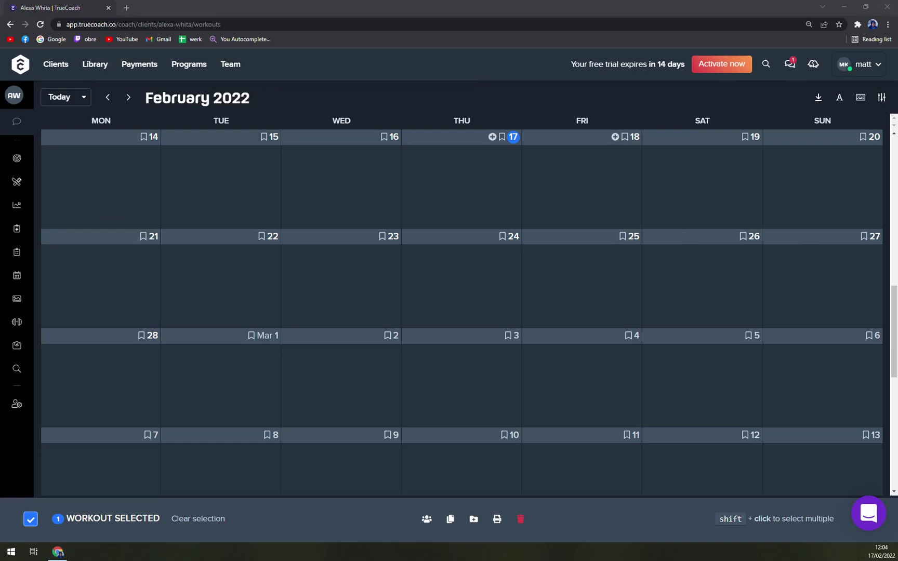
pyautogui.click(51, 67)
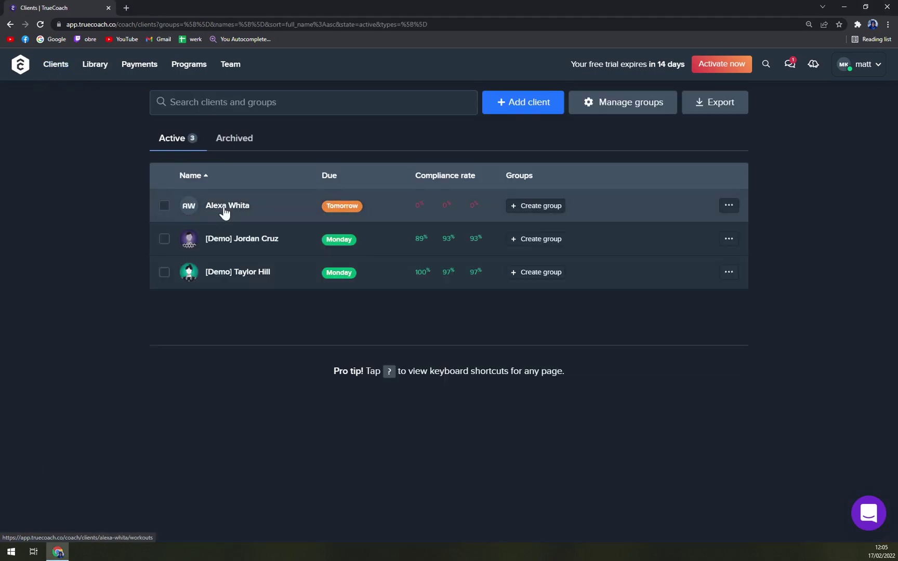
pyautogui.click(729, 205)
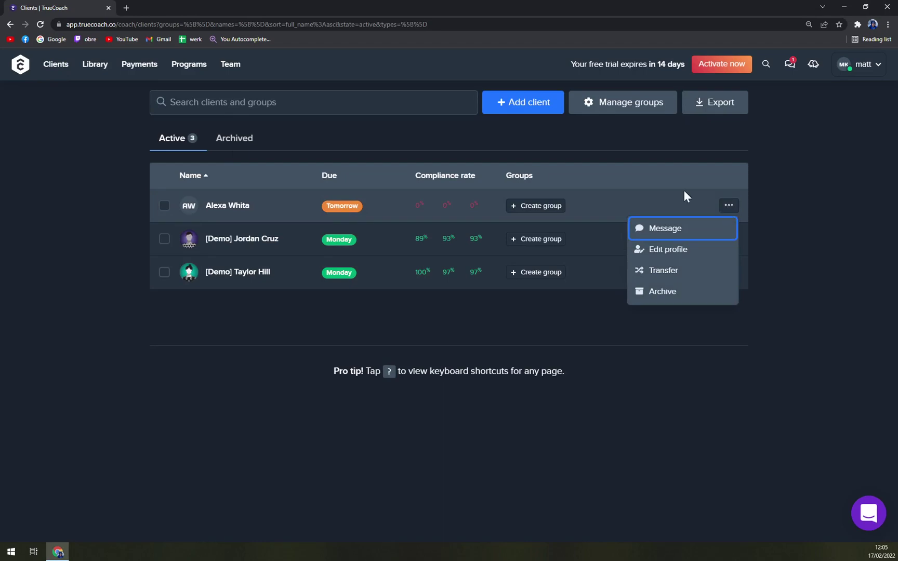
pyautogui.click(298, 308)
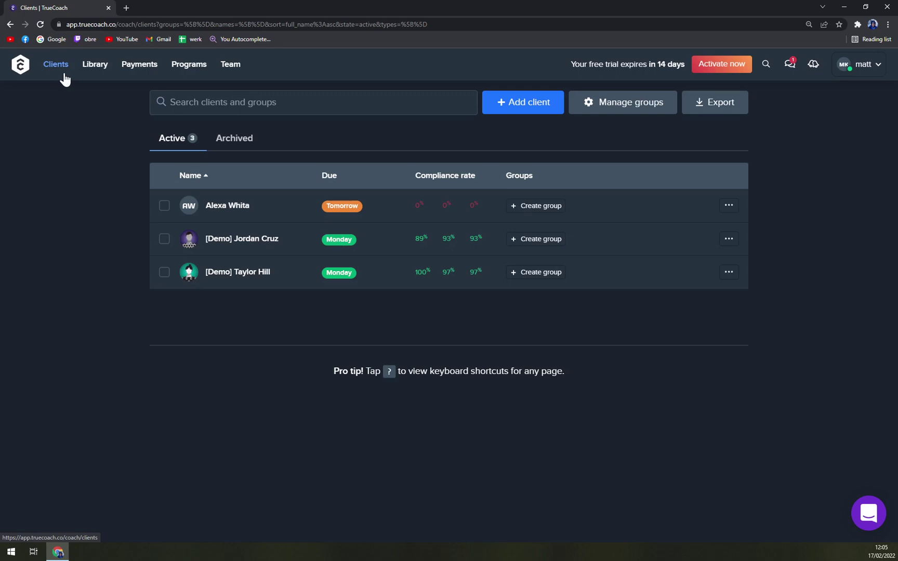
pyautogui.click(237, 143)
pyautogui.click(171, 141)
pyautogui.click(234, 209)
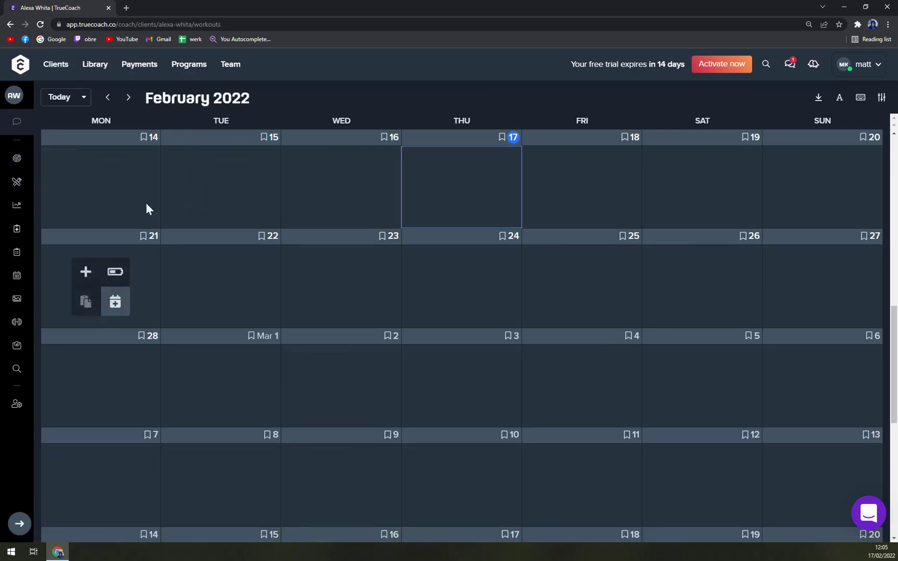
pyautogui.click(17, 159)
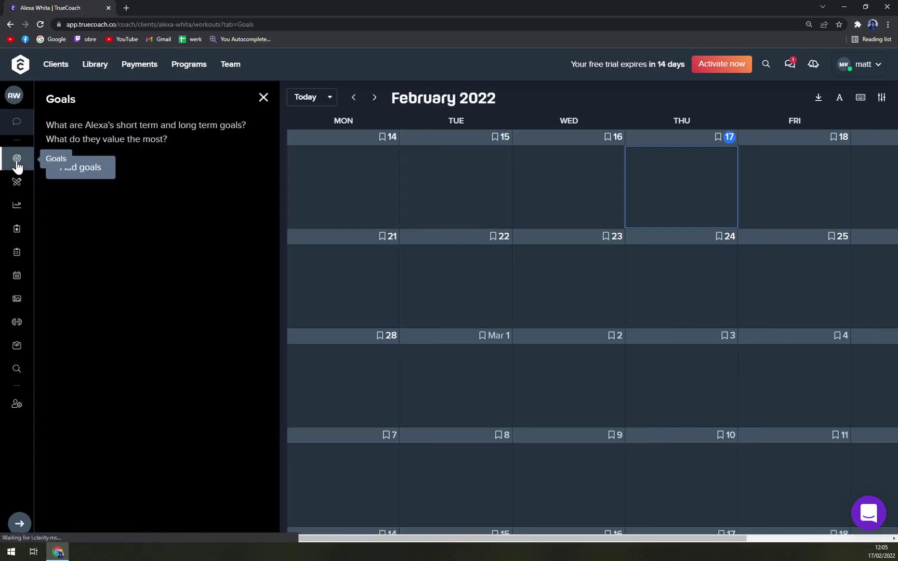
pyautogui.click(263, 97)
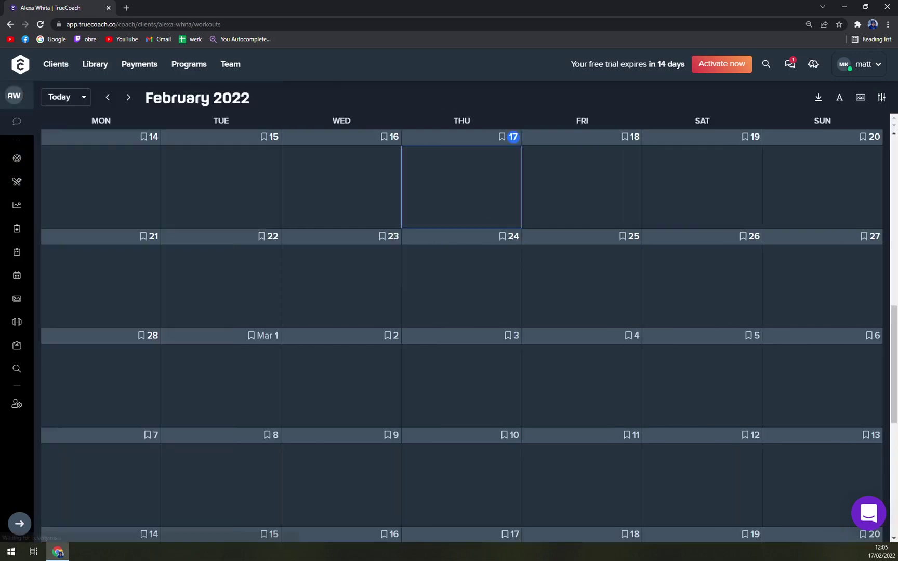
pyautogui.click(18, 95)
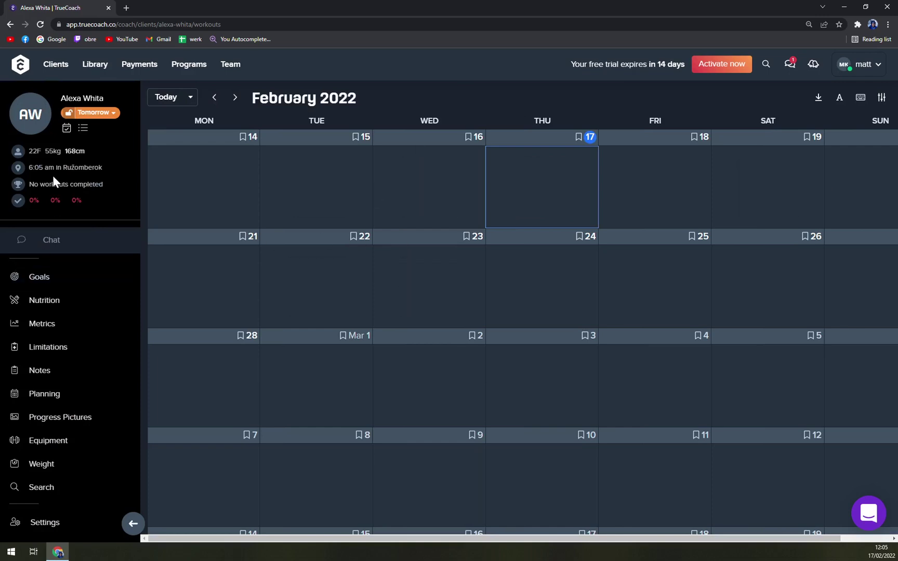
pyautogui.click(40, 279)
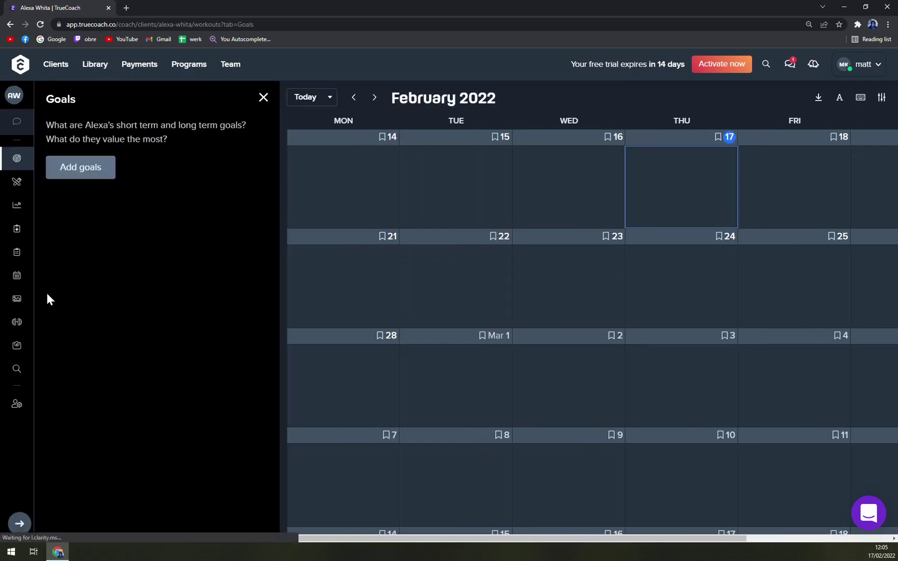
pyautogui.click(82, 178)
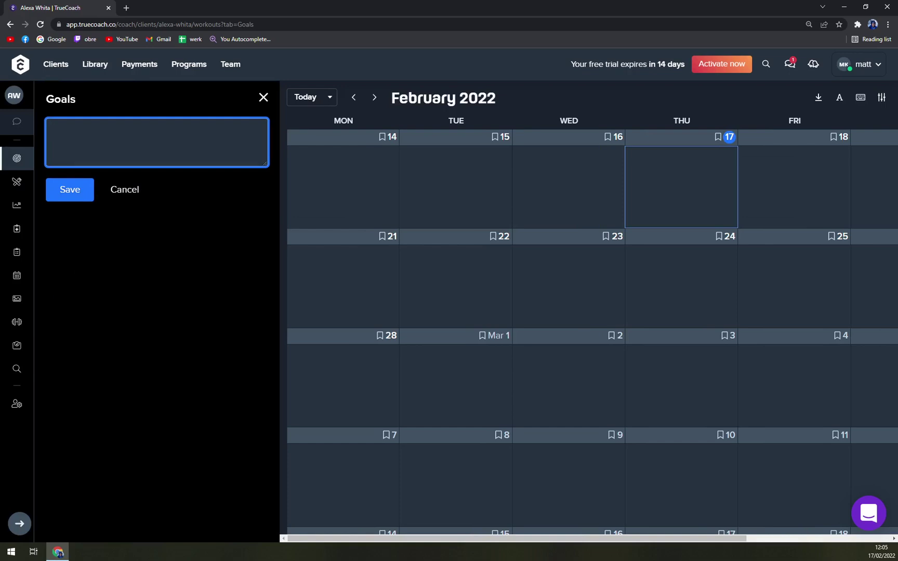
pyautogui.write('Str')
pyautogui.write('onger body')
pyautogui.click(70, 189)
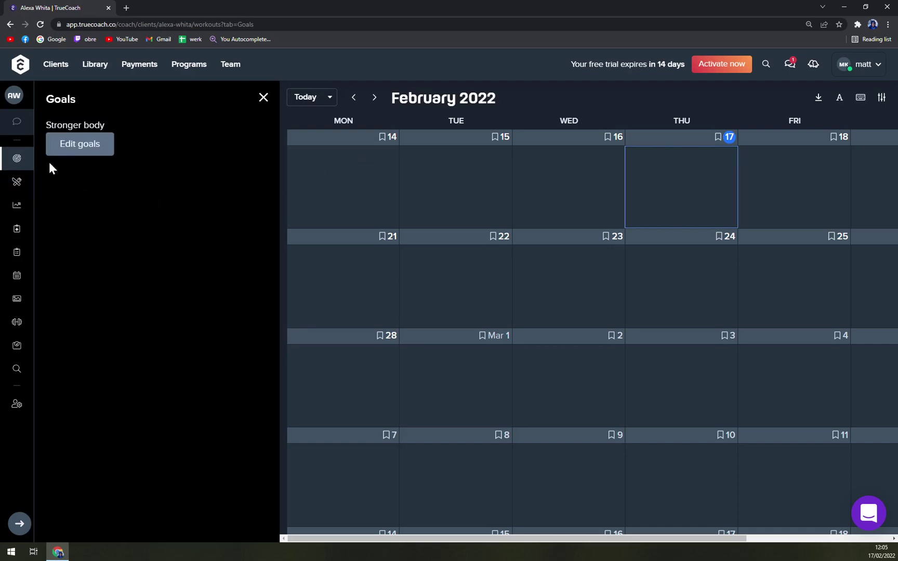
# Open Alexa's Nutrition panel, start a new plan, then switch to Metrics
pyautogui.click(16, 182)
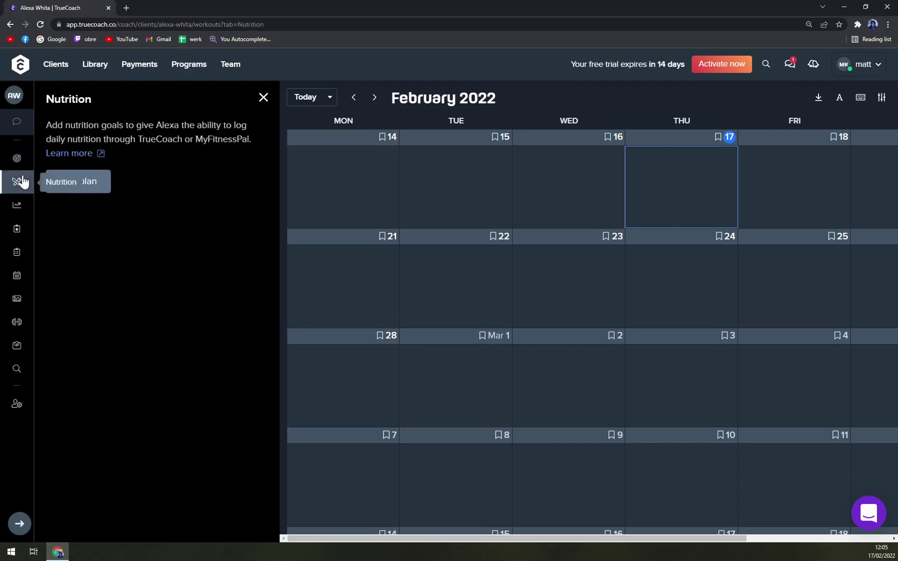
pyautogui.click(91, 185)
pyautogui.scroll(-3, 126, 231)
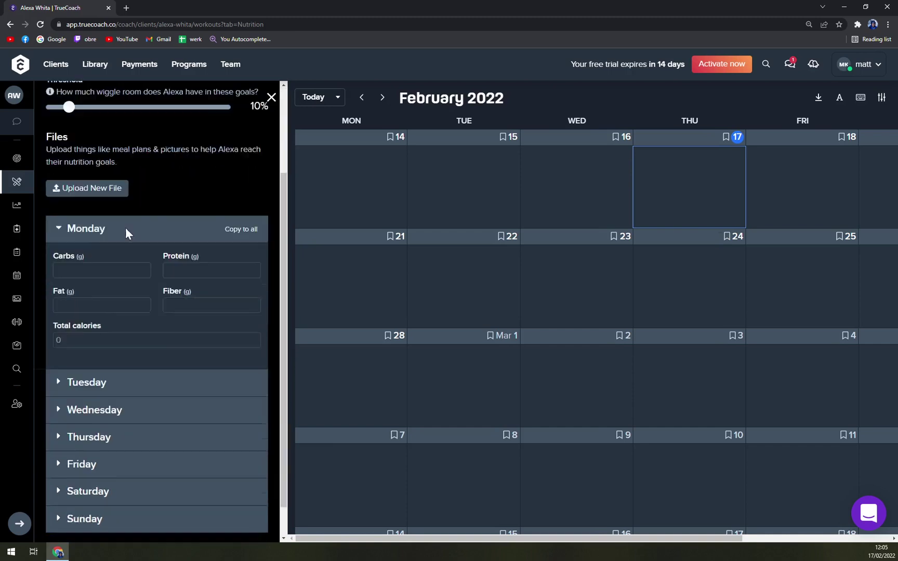
pyautogui.scroll(3, 131, 265)
pyautogui.scroll(-3, 141, 267)
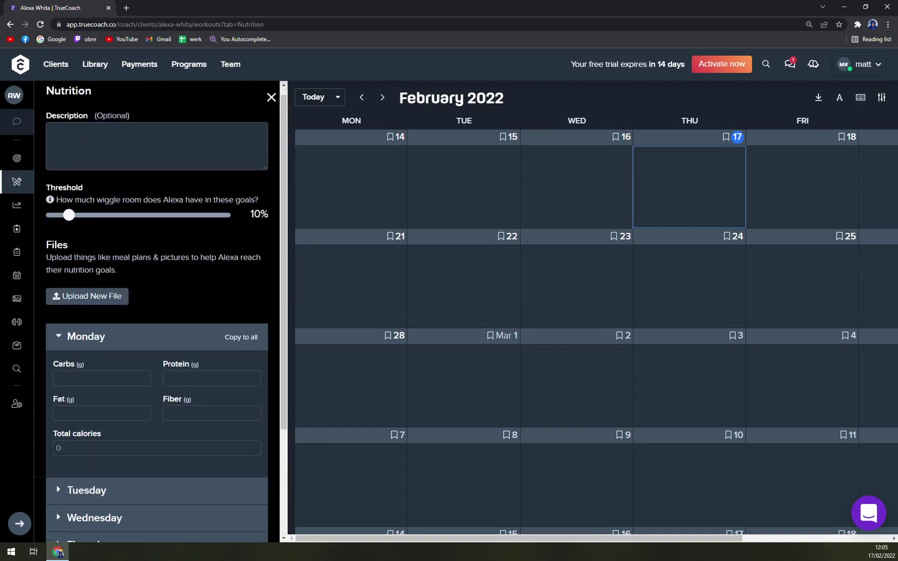
pyautogui.scroll(1, 105, 281)
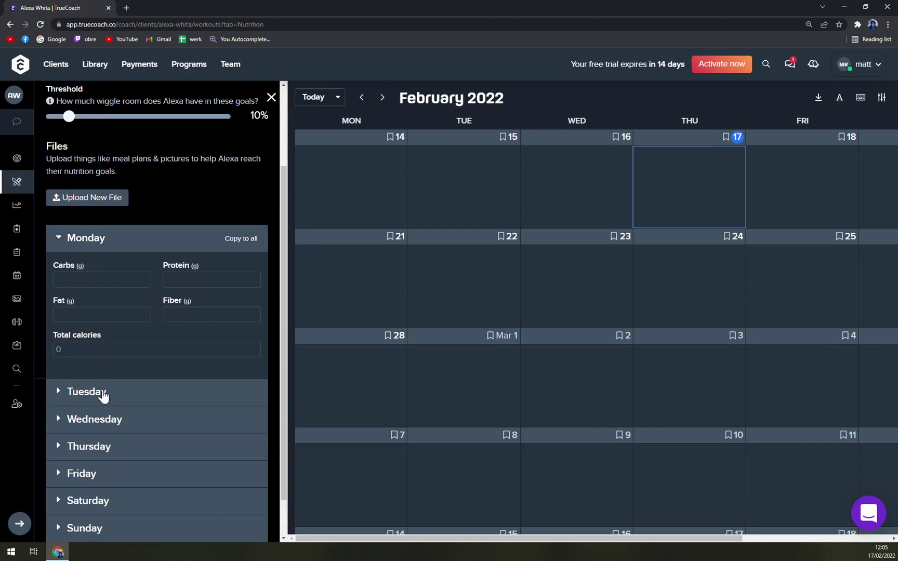
pyautogui.scroll(-1, 144, 421)
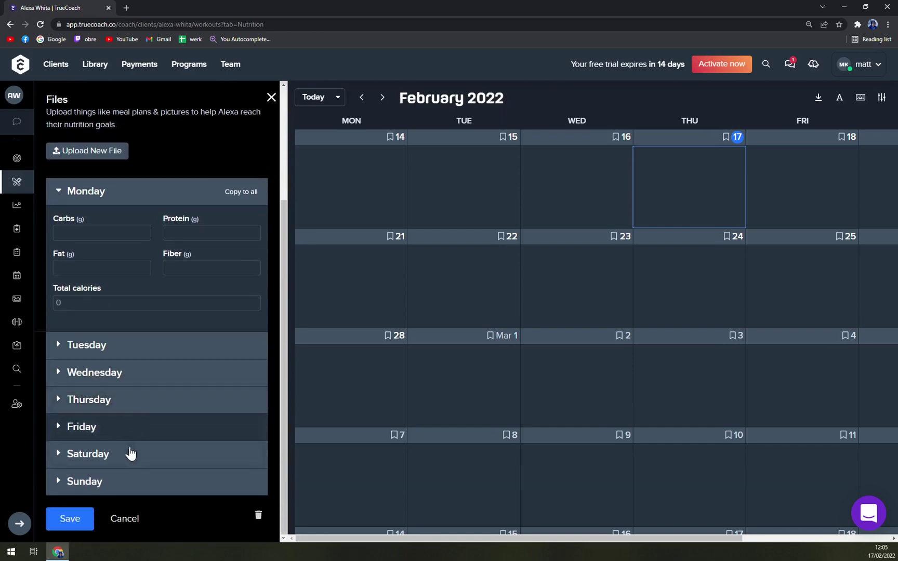
pyautogui.click(17, 205)
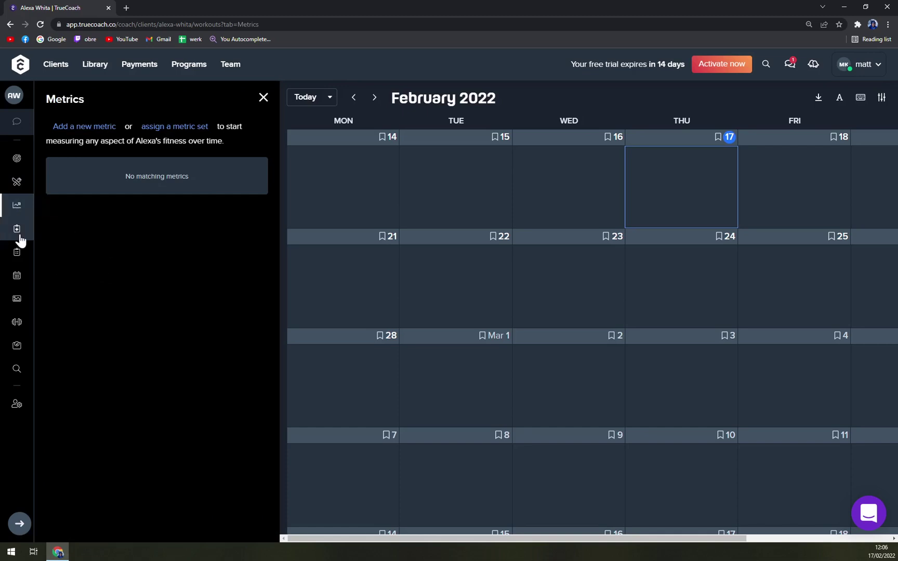
pyautogui.click(15, 230)
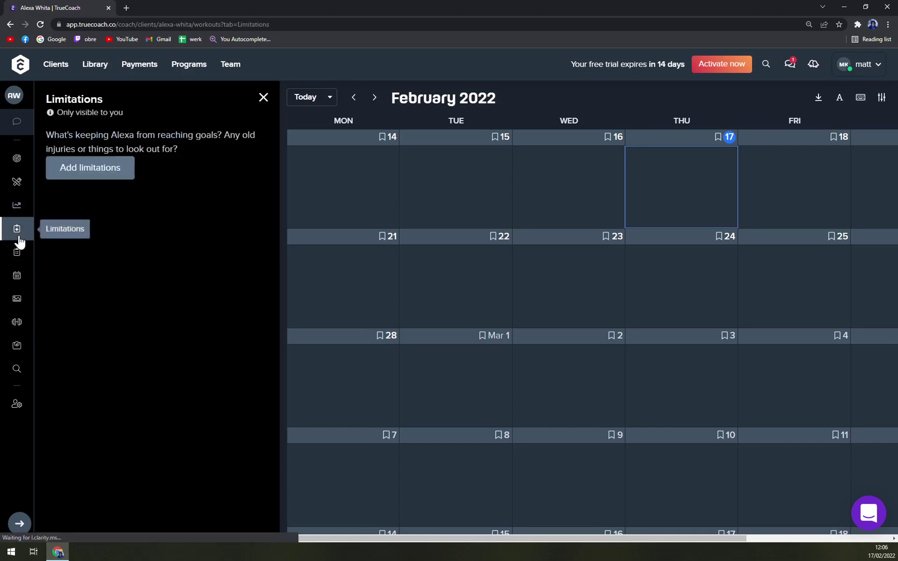
pyautogui.click(71, 169)
pyautogui.write('Nut aler')
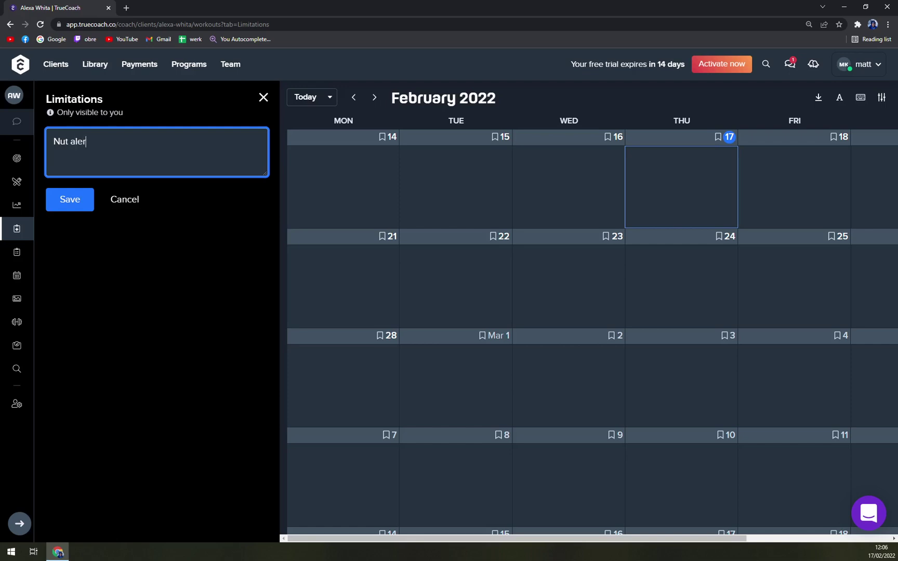
pyautogui.write('gies')
pyautogui.click(62, 206)
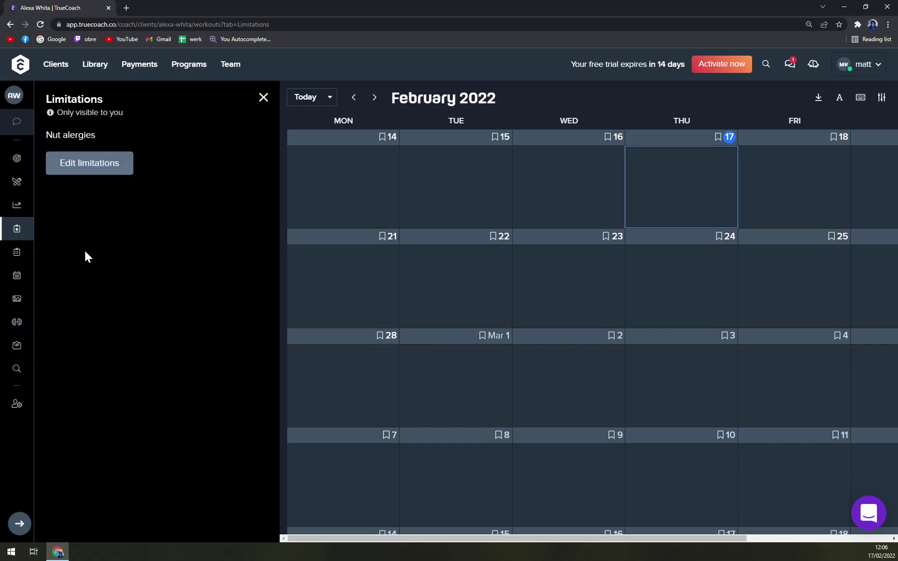
# Browse Alexa's Notes, Planning and Progress Pictures panels, starting a training skeleton
pyautogui.click(17, 254)
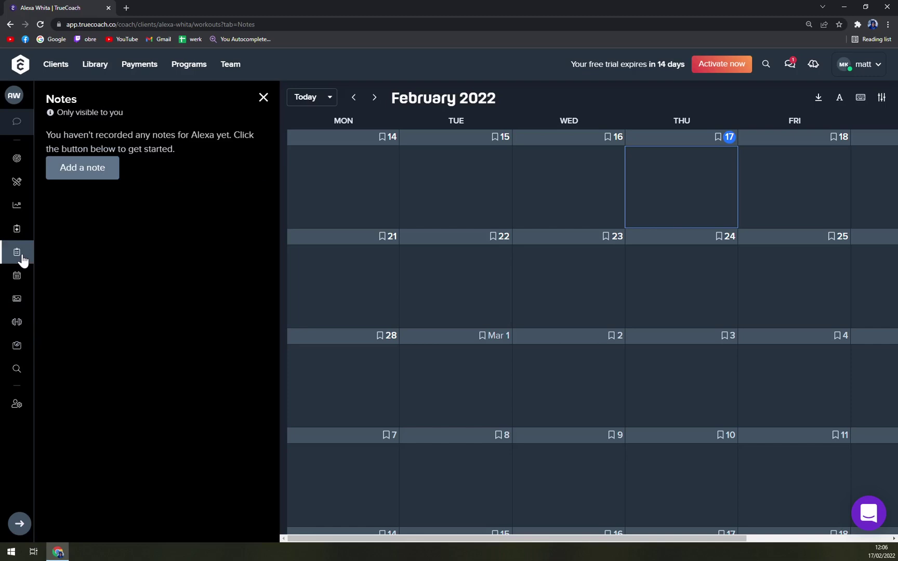
pyautogui.click(16, 229)
pyautogui.click(17, 251)
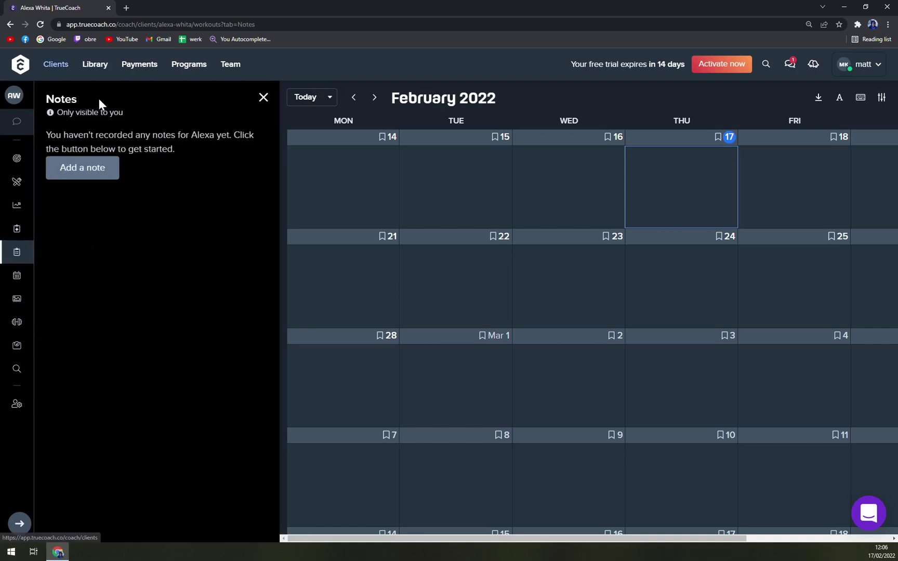
pyautogui.click(17, 275)
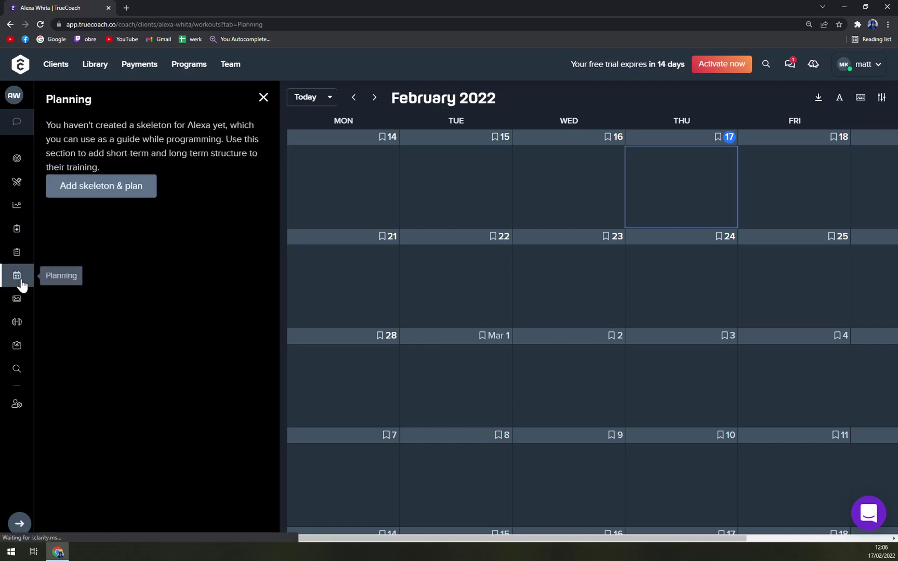
pyautogui.click(113, 195)
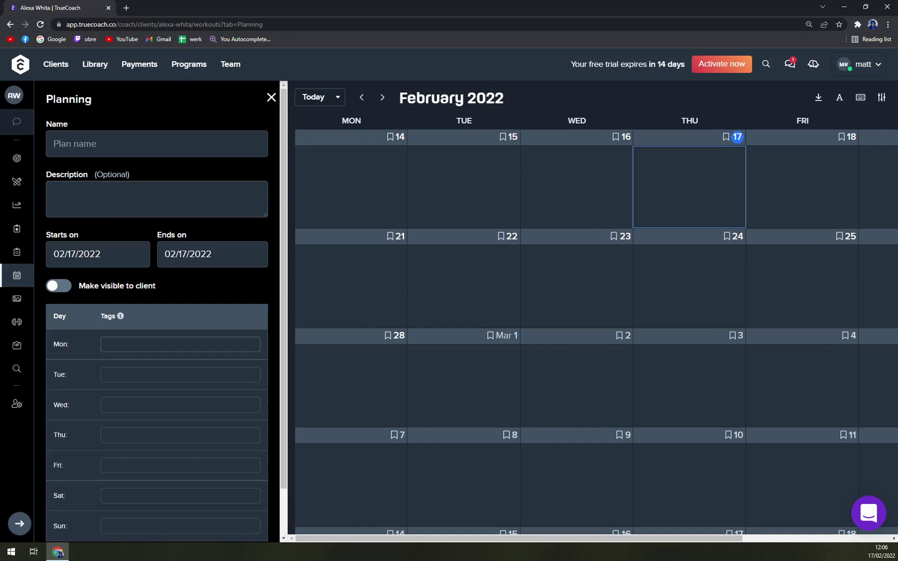
pyautogui.scroll(-2, 160, 302)
pyautogui.scroll(2, 124, 300)
pyautogui.click(17, 299)
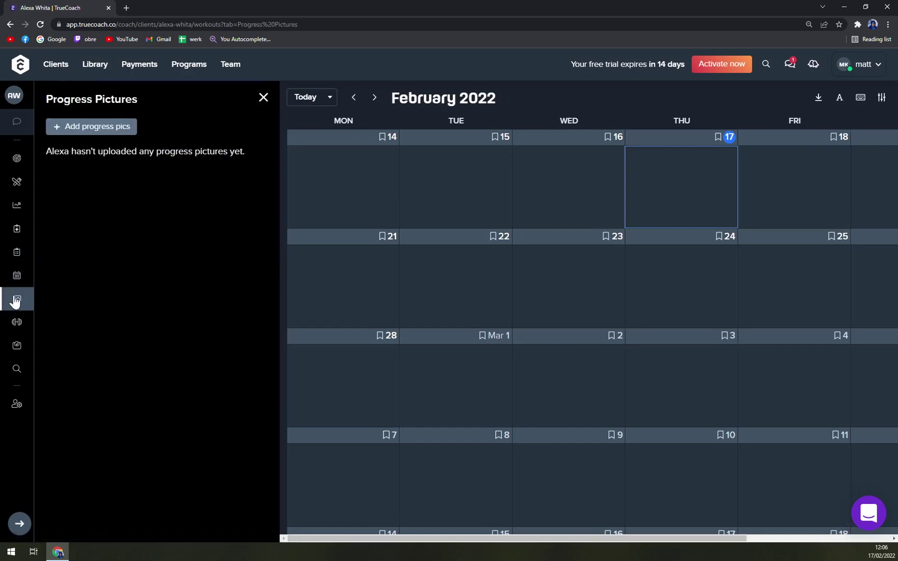
# Check Alexa's equipment notes and her recorded 55 kgs weight, then open Edit profile
pyautogui.click(17, 323)
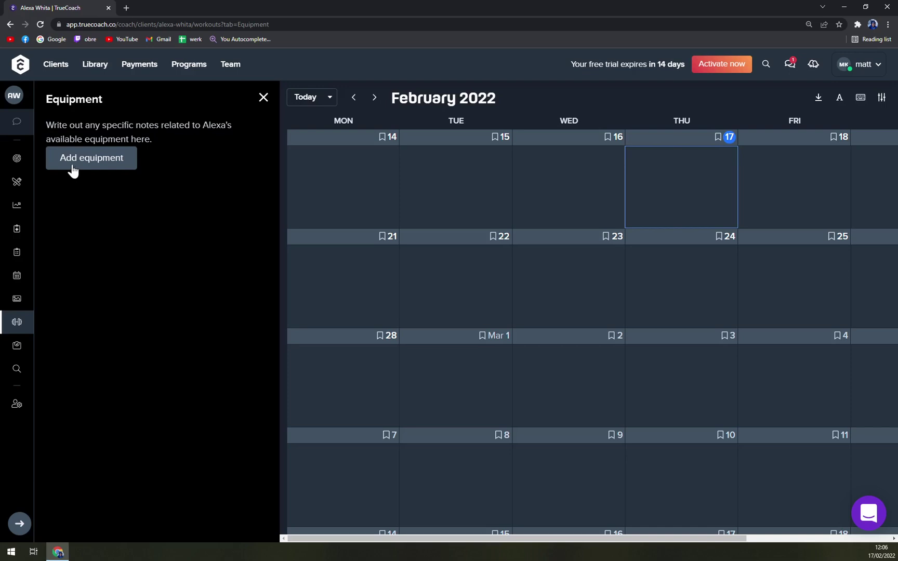
pyautogui.click(17, 363)
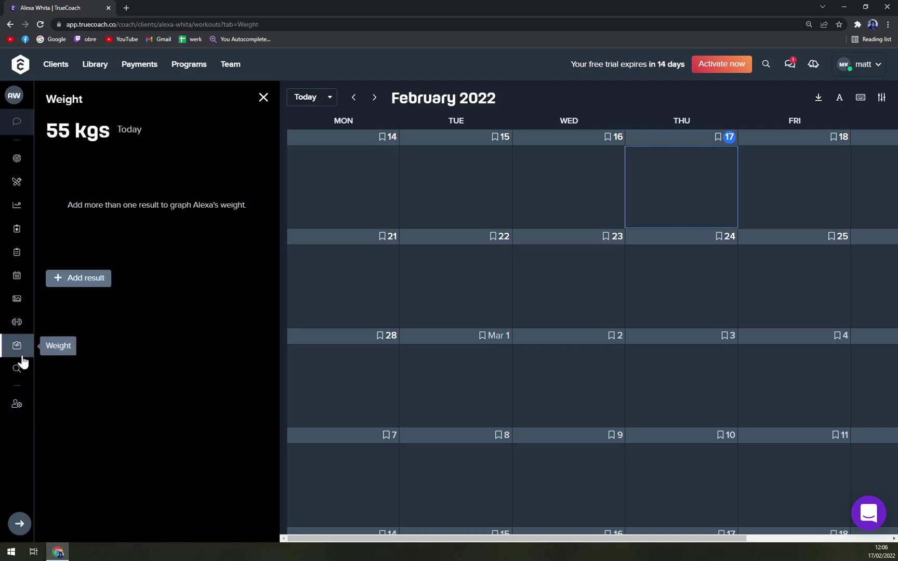
pyautogui.moveTo(84, 150); pyautogui.dragTo(63, 134)
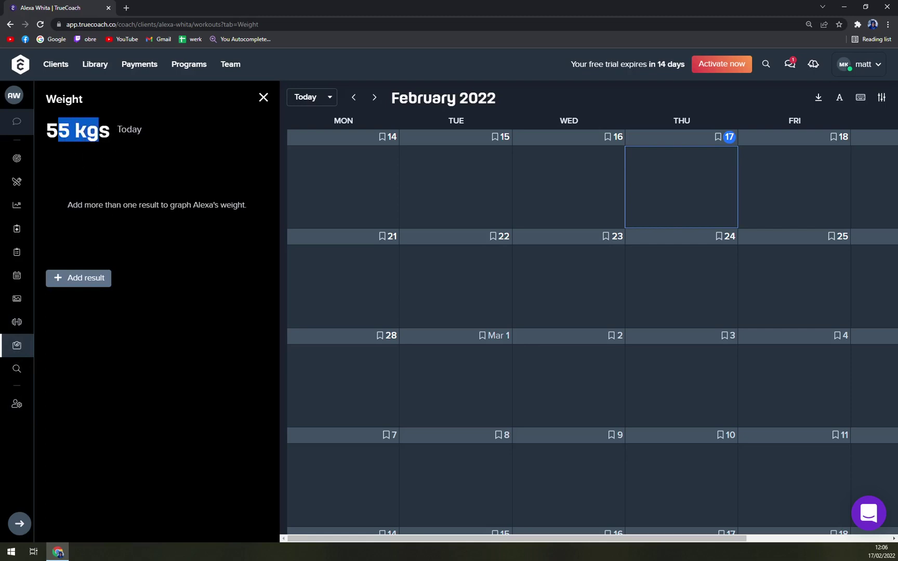
pyautogui.click(117, 139)
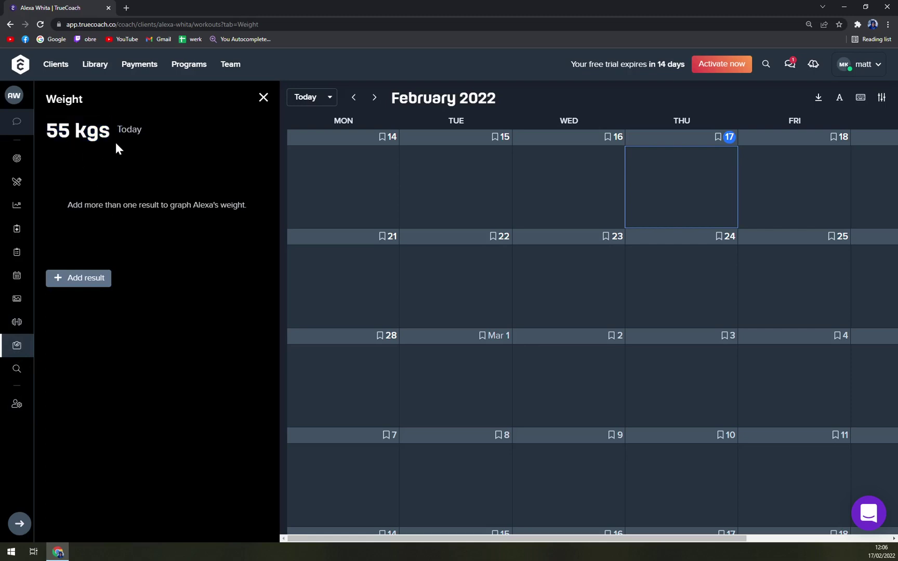
pyautogui.click(17, 405)
pyautogui.scroll(-2, 257, 407)
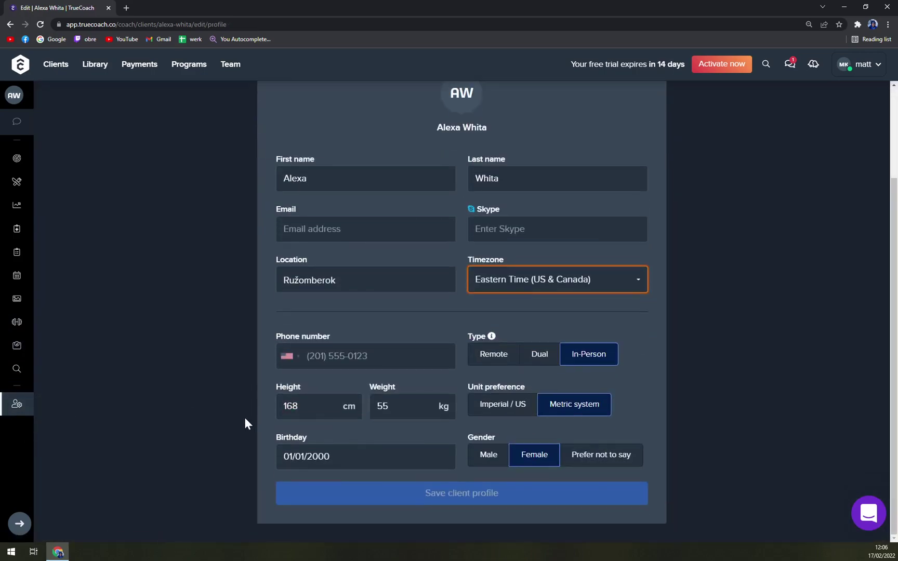
pyautogui.scroll(2, 470, 374)
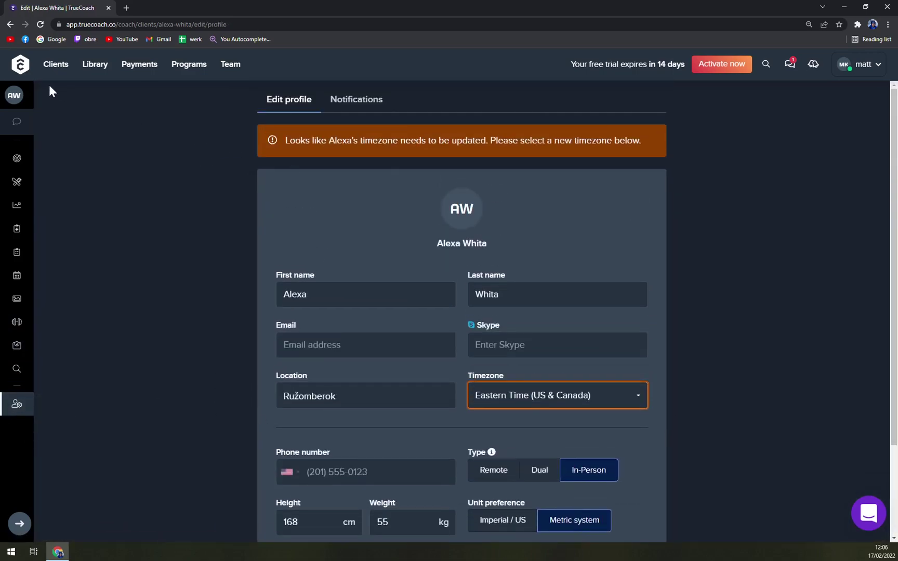
# Expand the client sidebar, return to the coach dashboard, then open the exercise Library
pyautogui.click(10, 99)
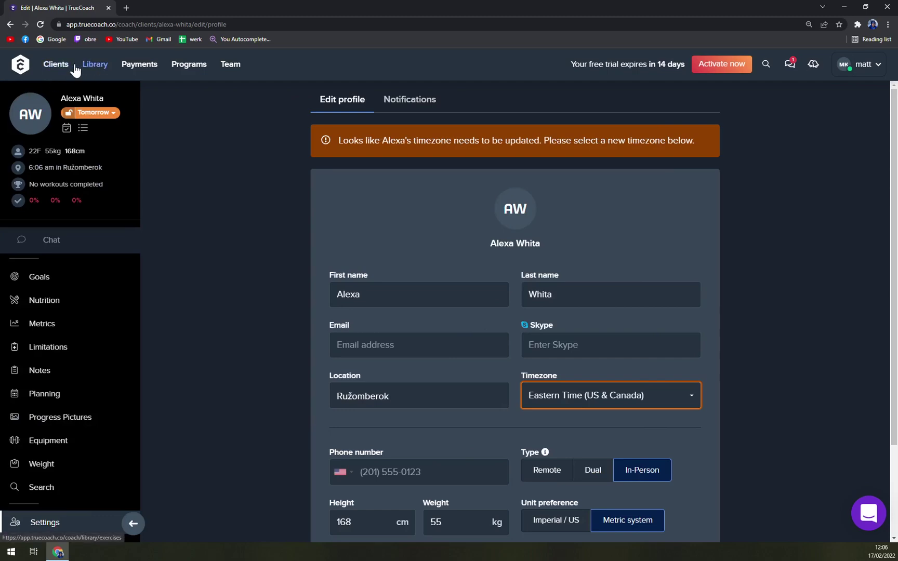
pyautogui.click(58, 65)
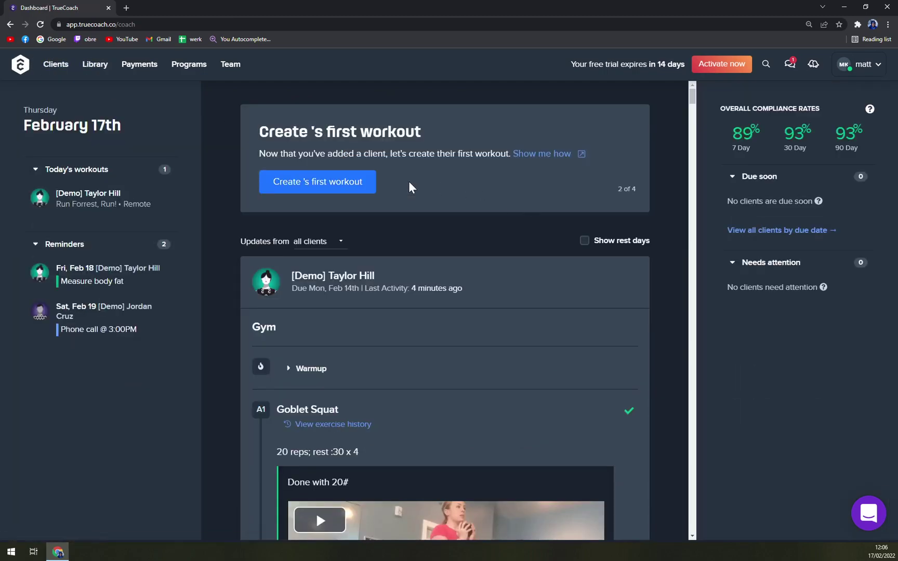
pyautogui.scroll(-5, 424, 178)
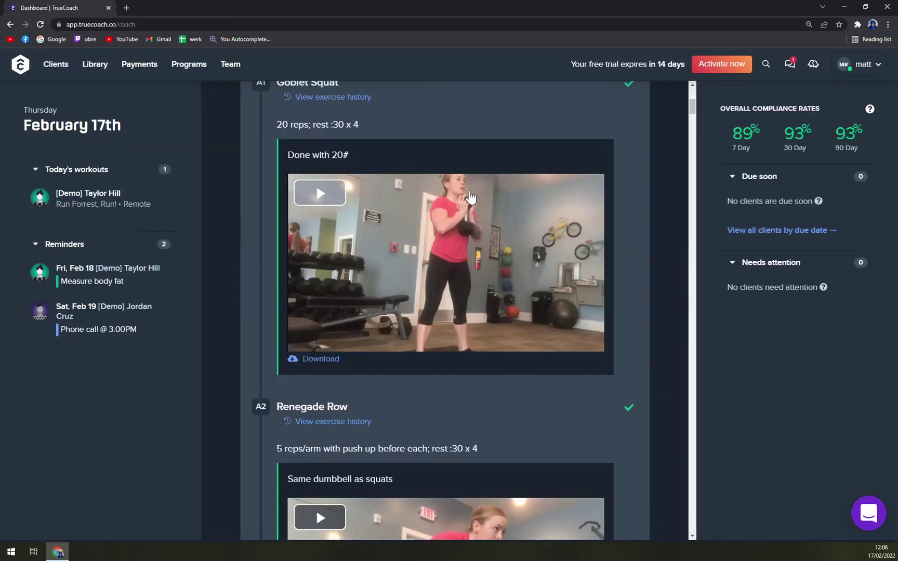
pyautogui.scroll(-5, 419, 266)
pyautogui.scroll(-3, 415, 346)
pyautogui.scroll(3, 415, 346)
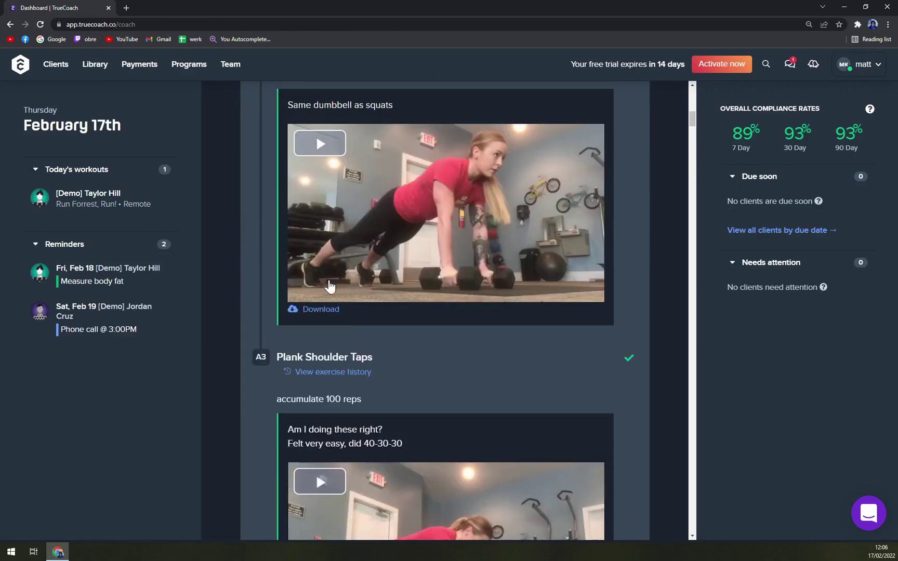
pyautogui.scroll(7, 378, 333)
pyautogui.scroll(4, 344, 319)
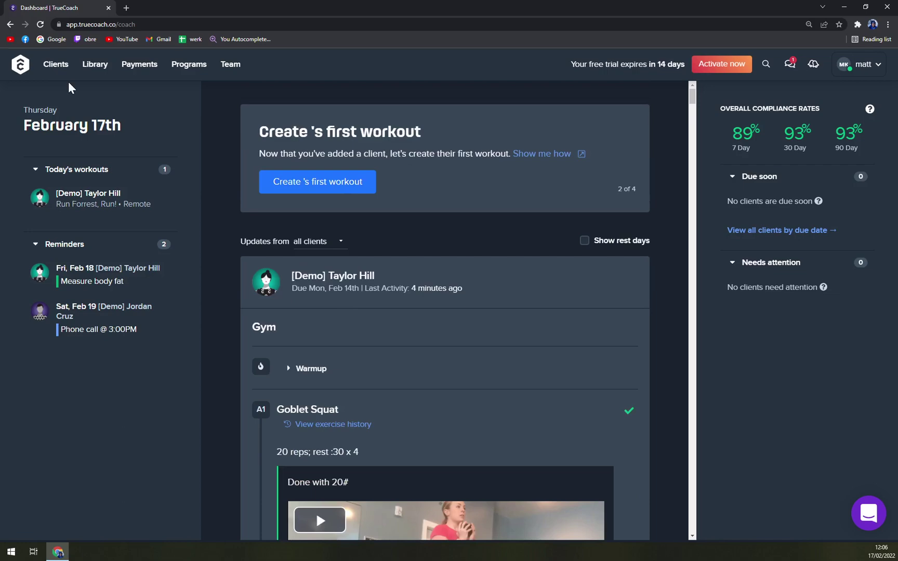
pyautogui.click(95, 69)
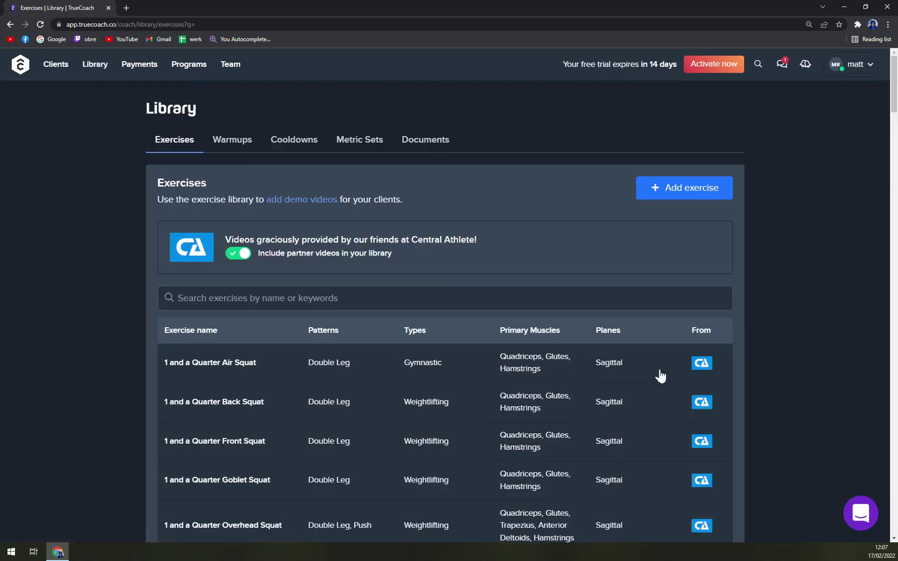
# Review the demos for 1 and a Quarter Air Squat and 10 Month Position Dumbbell Press
pyautogui.click(214, 376)
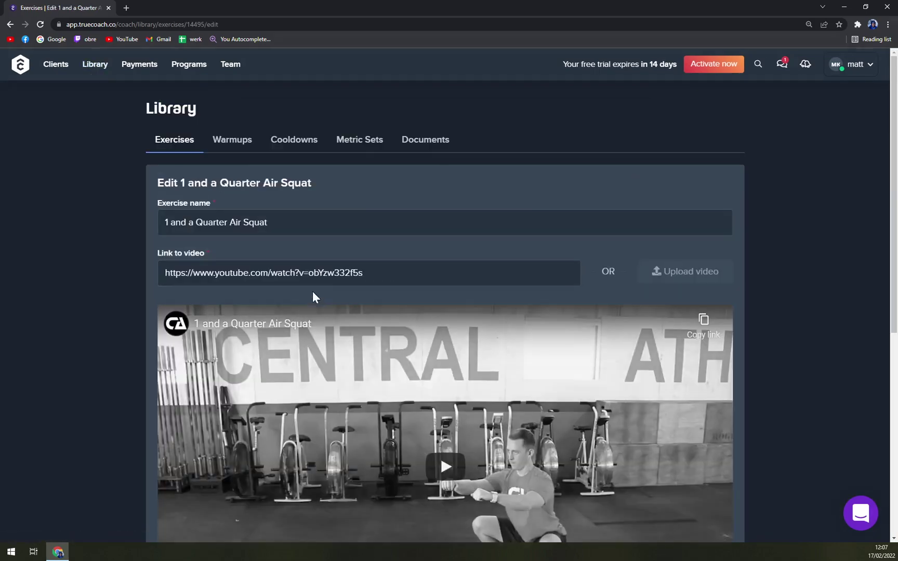
pyautogui.scroll(-4, 312, 294)
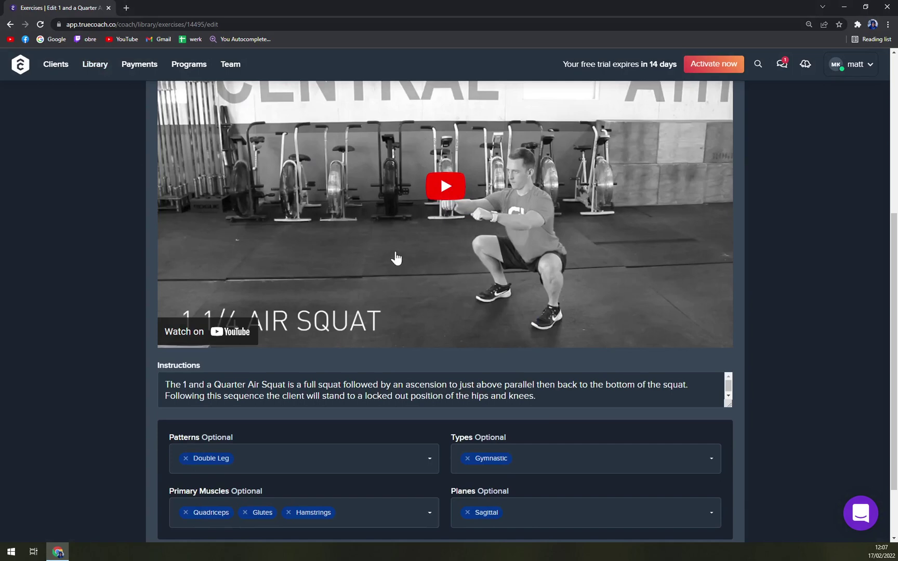
pyautogui.scroll(2, 341, 269)
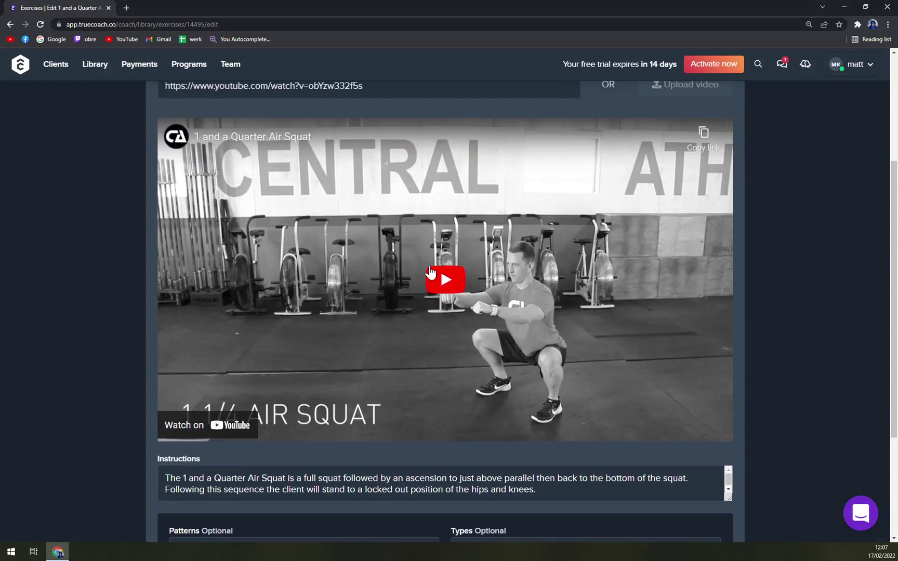
pyautogui.scroll(3, 392, 316)
pyautogui.scroll(-1, 337, 328)
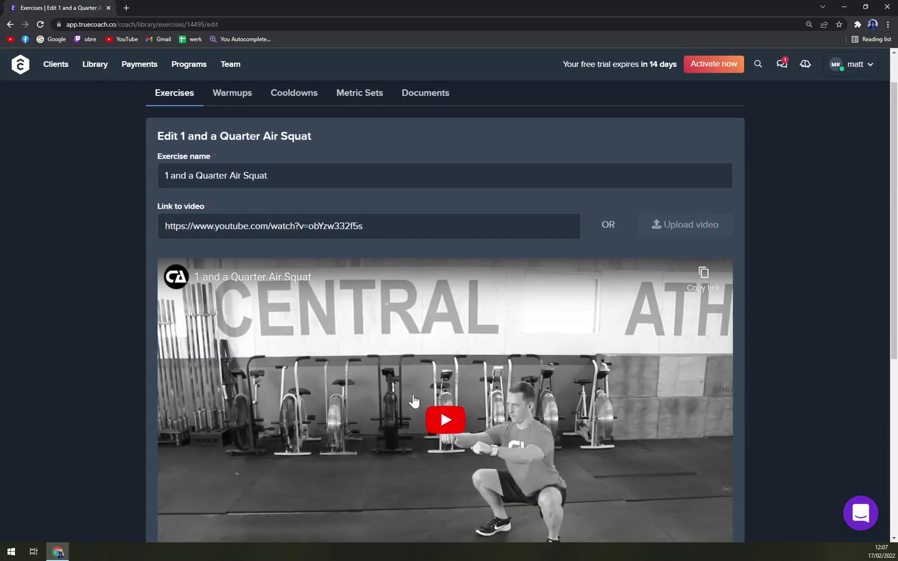
pyautogui.scroll(-5, 455, 400)
pyautogui.scroll(6, 196, 395)
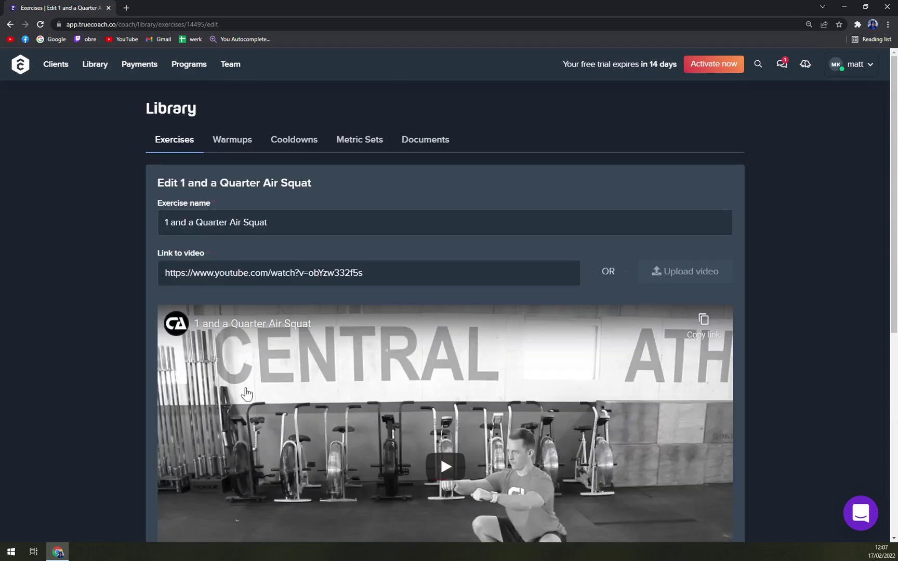
pyautogui.click(179, 145)
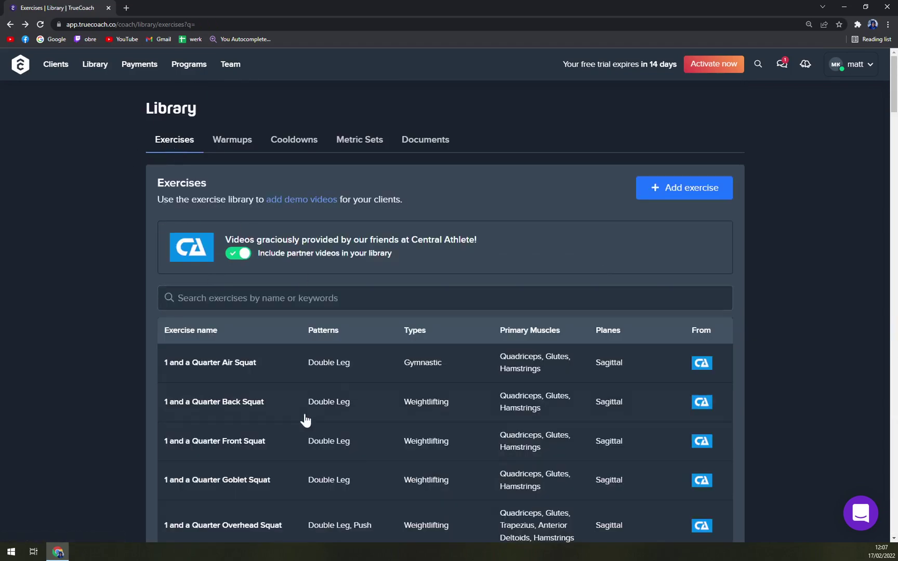
pyautogui.scroll(-1, 291, 447)
pyautogui.scroll(-5, 292, 447)
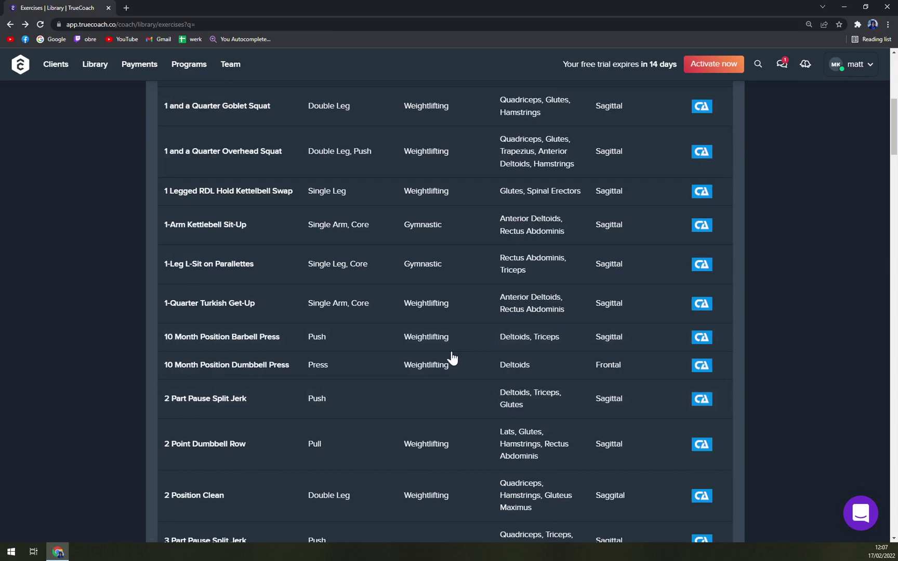
pyautogui.click(263, 379)
pyautogui.scroll(-2, 438, 403)
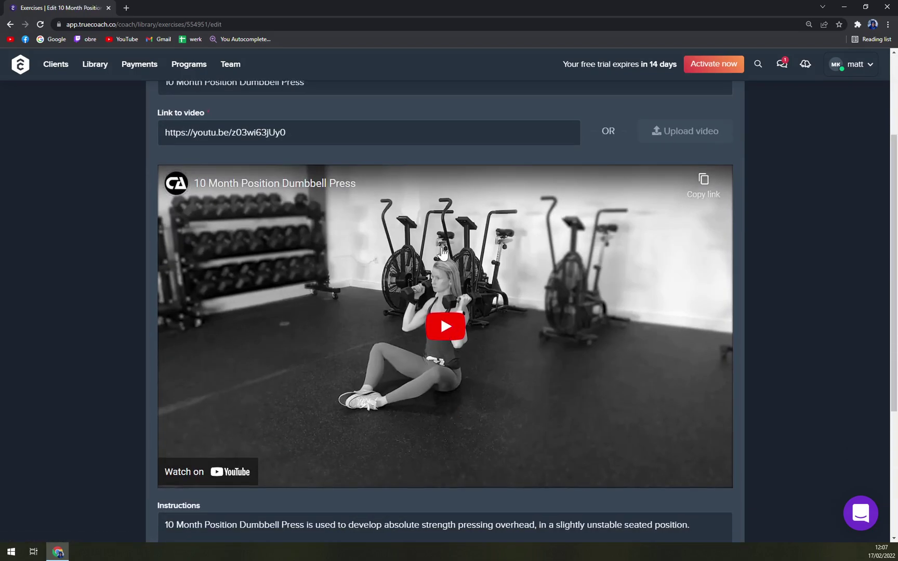
pyautogui.hotkey('alt', 'Left')
pyautogui.click(139, 68)
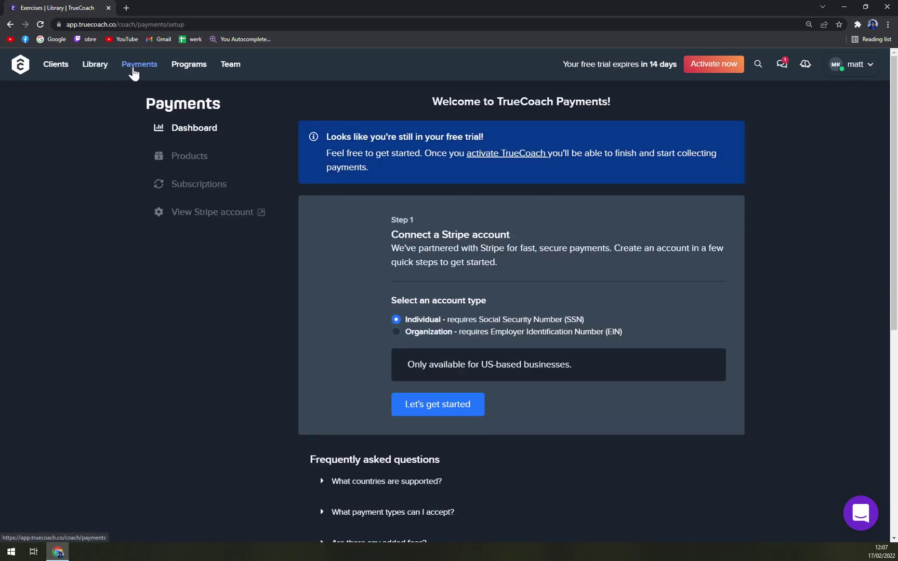
pyautogui.click(185, 73)
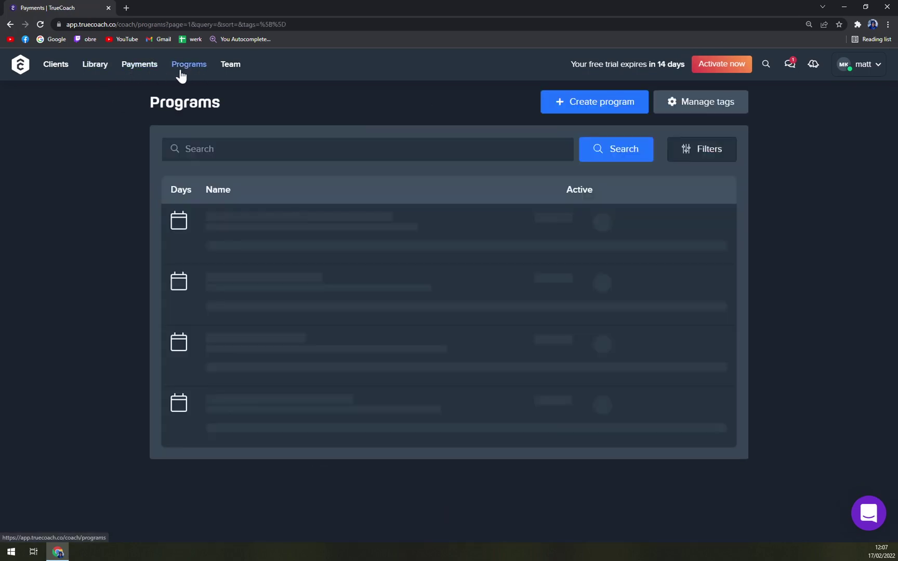
pyautogui.click(231, 68)
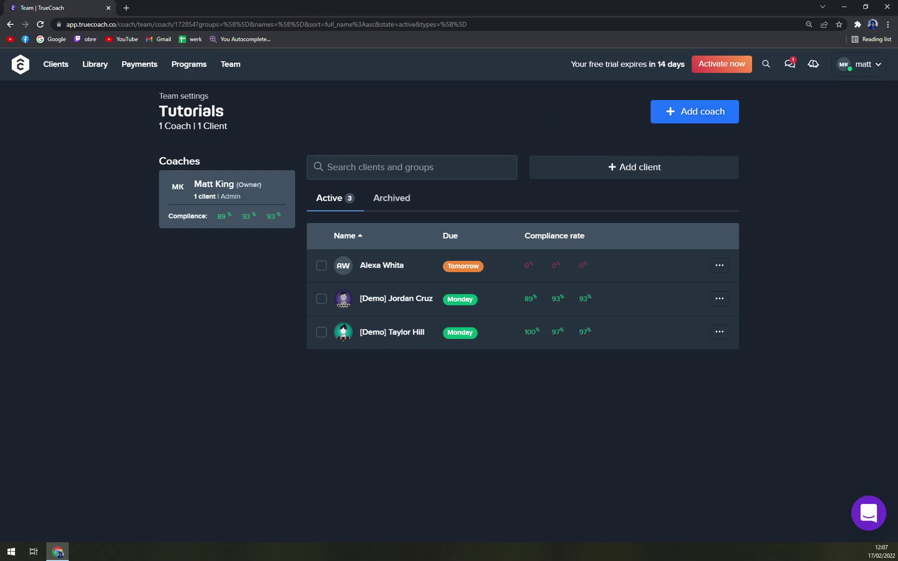
# Go back to the coach Dashboard through the TrueCoach logo
pyautogui.click(24, 68)
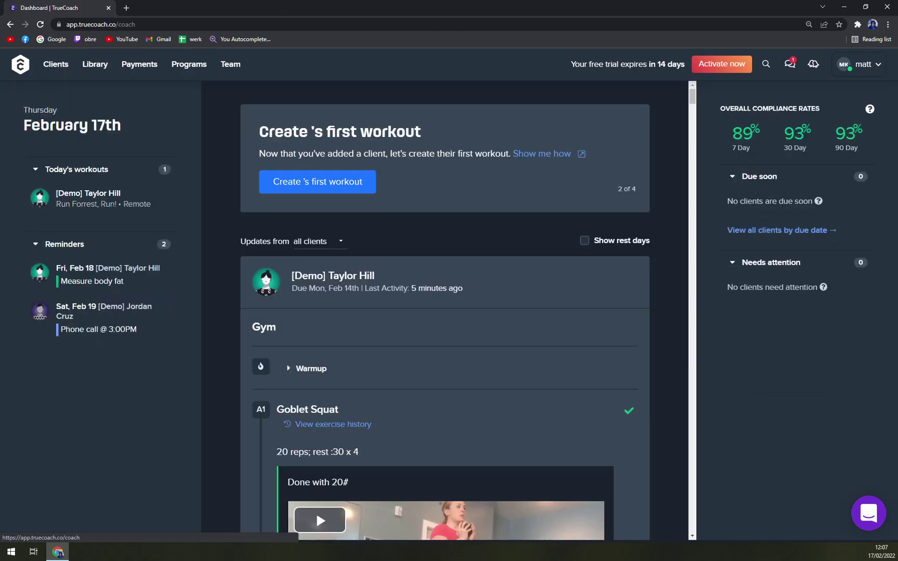